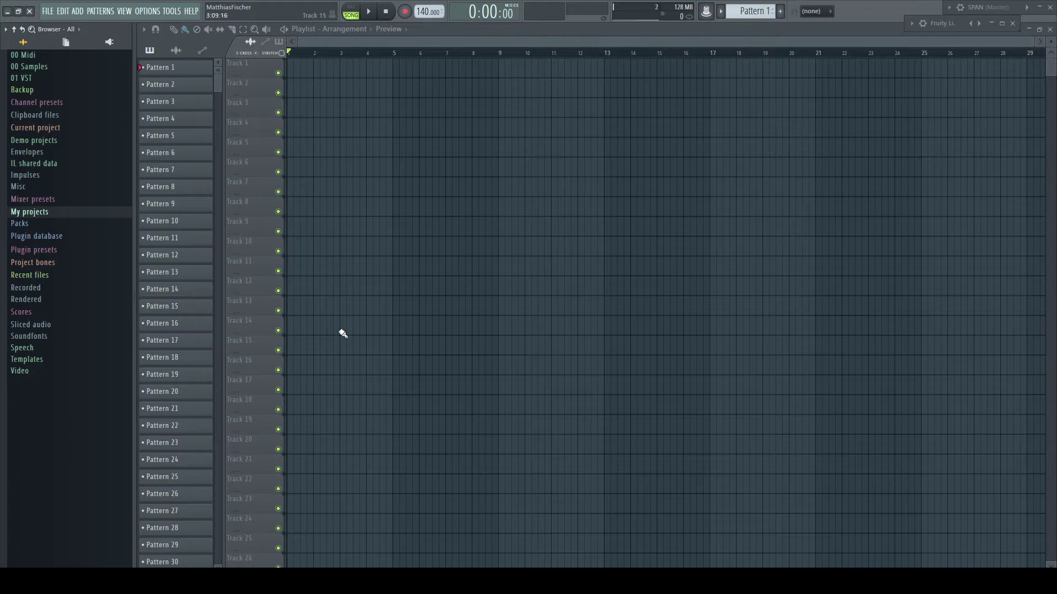
- Load Freeze V2.flp from the FILE menu's recent projects list
left_click(50, 14)
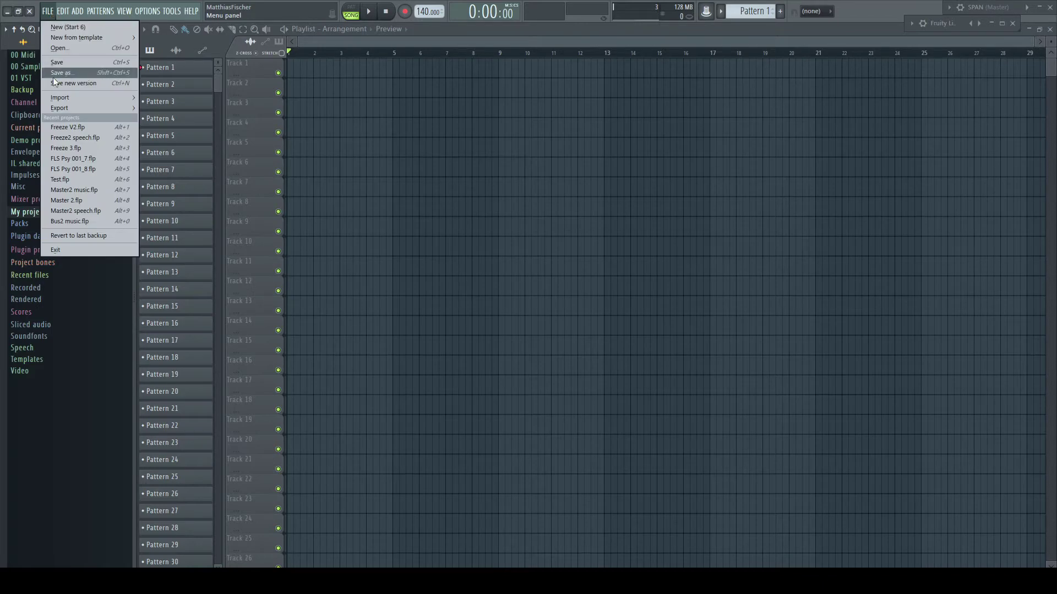
left_click(60, 128)
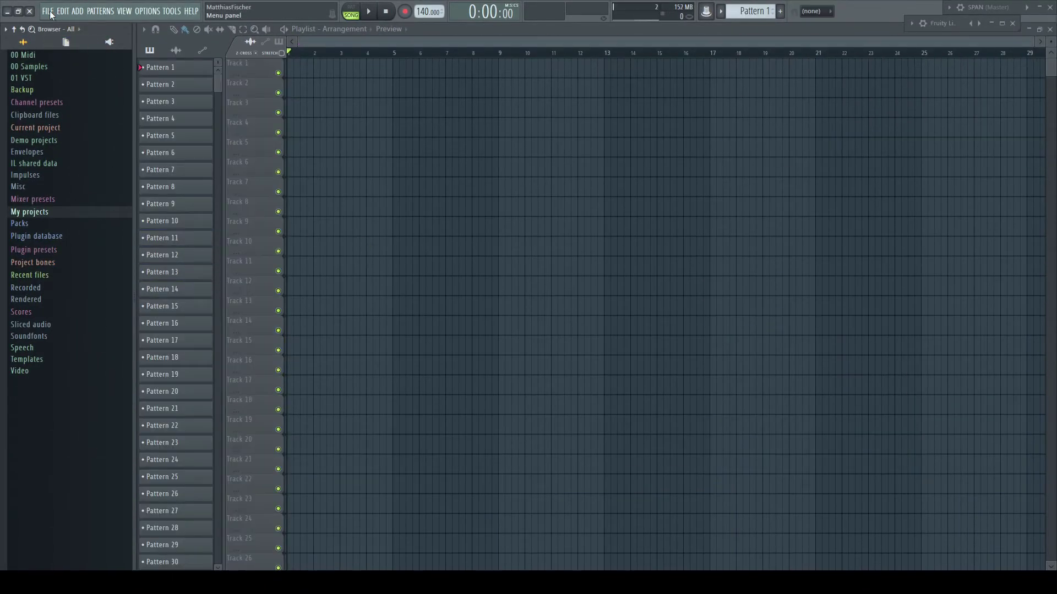
- Load Freeze 3.flp from the FILE menu's recent projects list
left_click(48, 11)
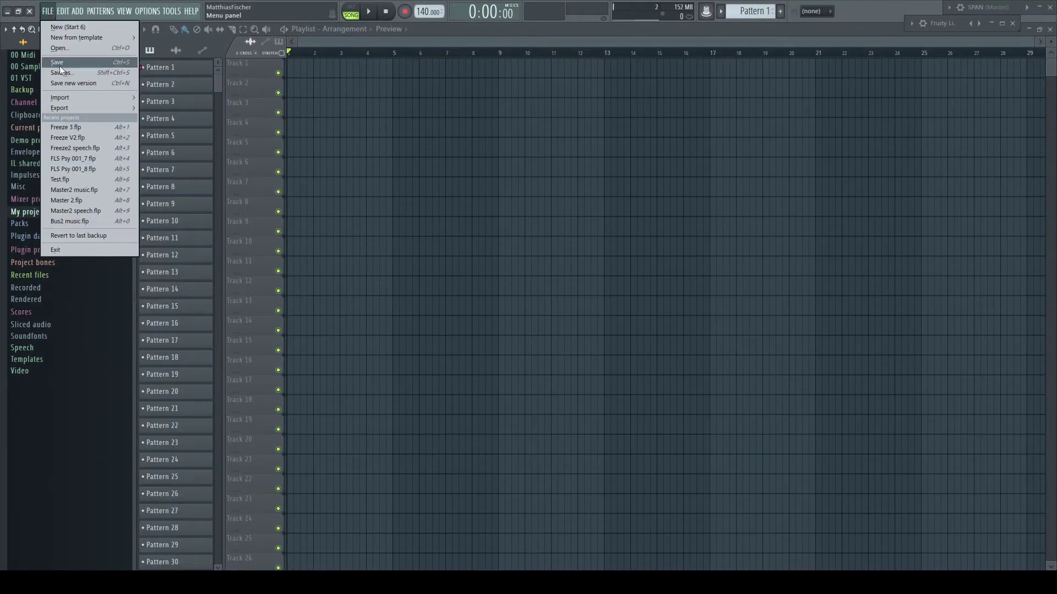
left_click(67, 158)
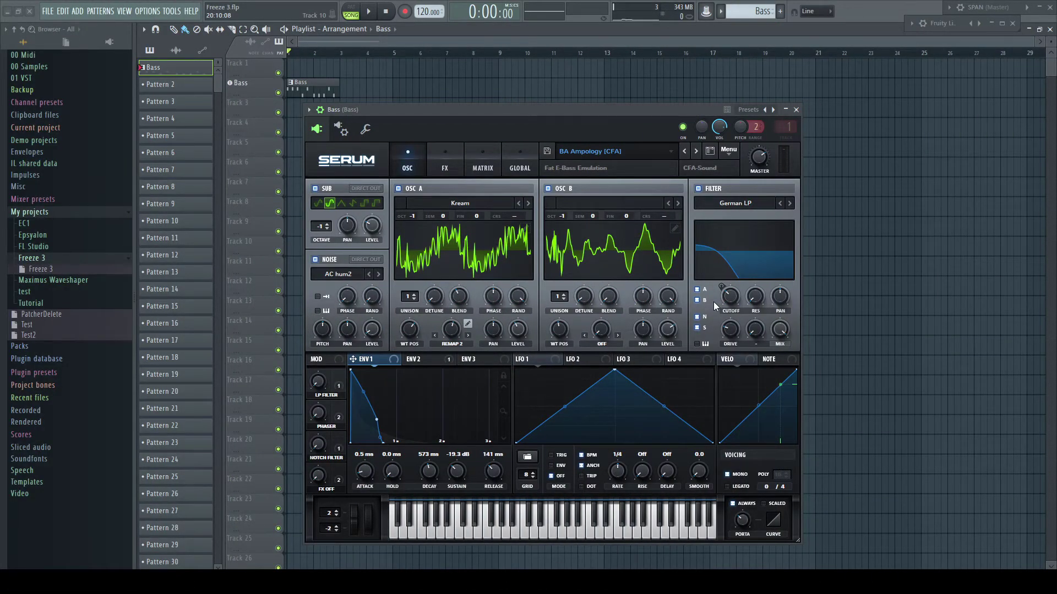
- Play the song, then save the Serum bass sound as preset Bass_2 in the Freeze 3 folder
key("space")
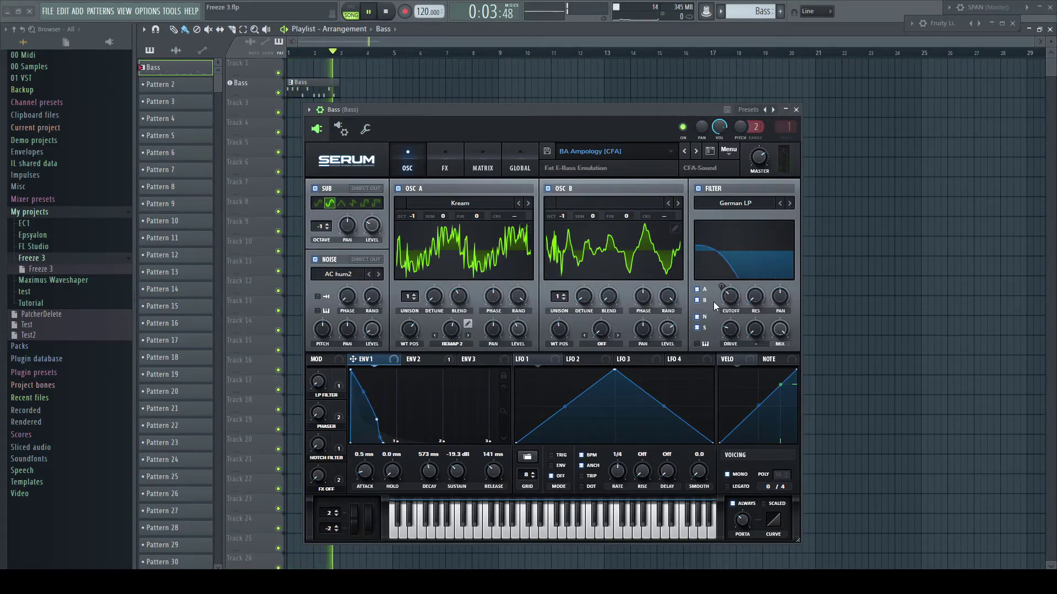
key("space")
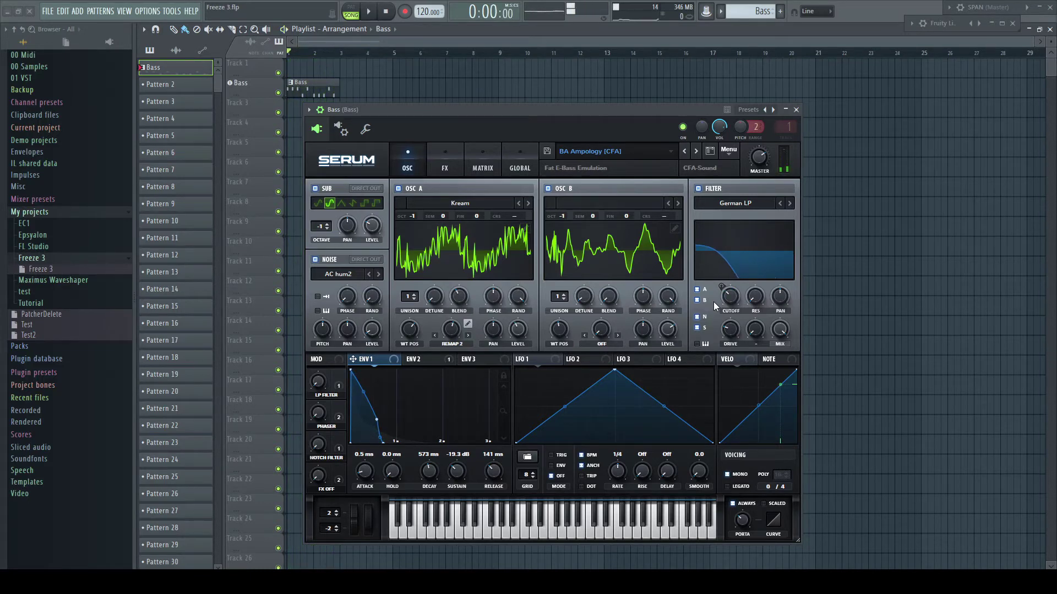
left_click(309, 110)
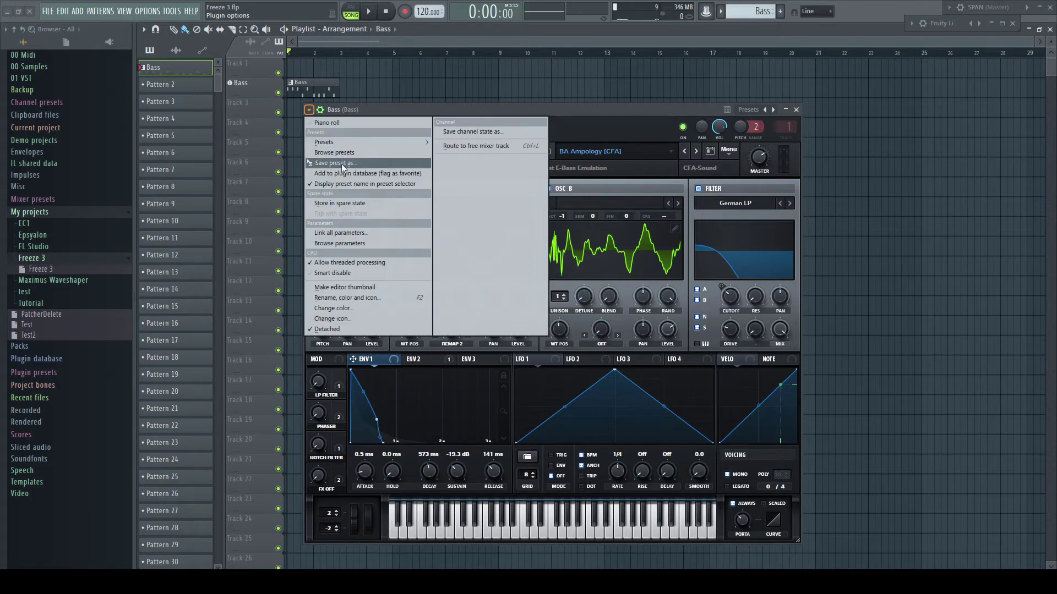
left_click_drag(341, 163, 91, 185)
- Replace Serum on the Bass channel with MIDI Out and play the song back
left_click_drag(70, 284, 427, 113)
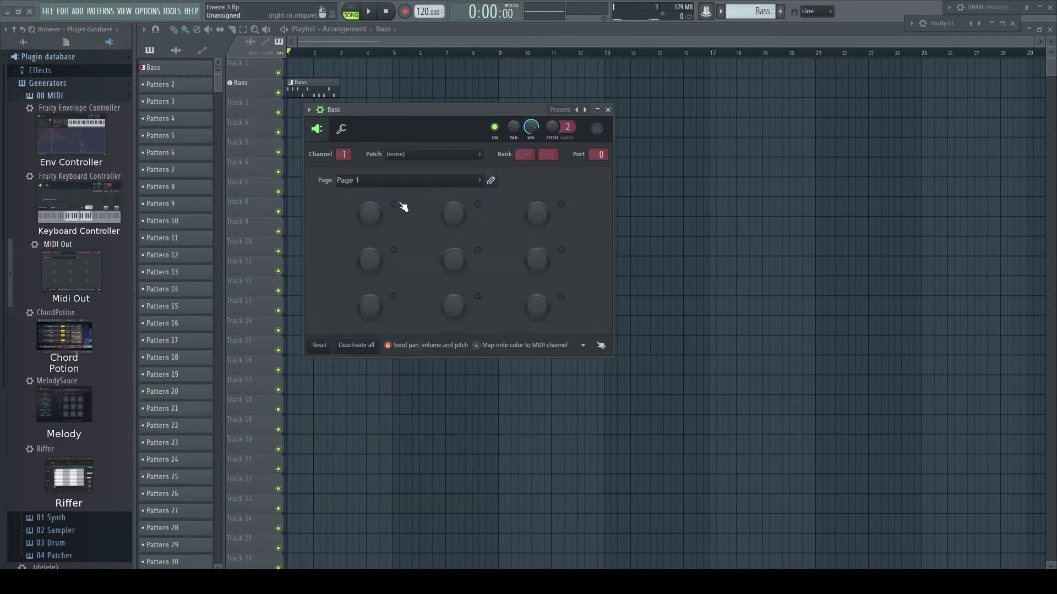
key("space")
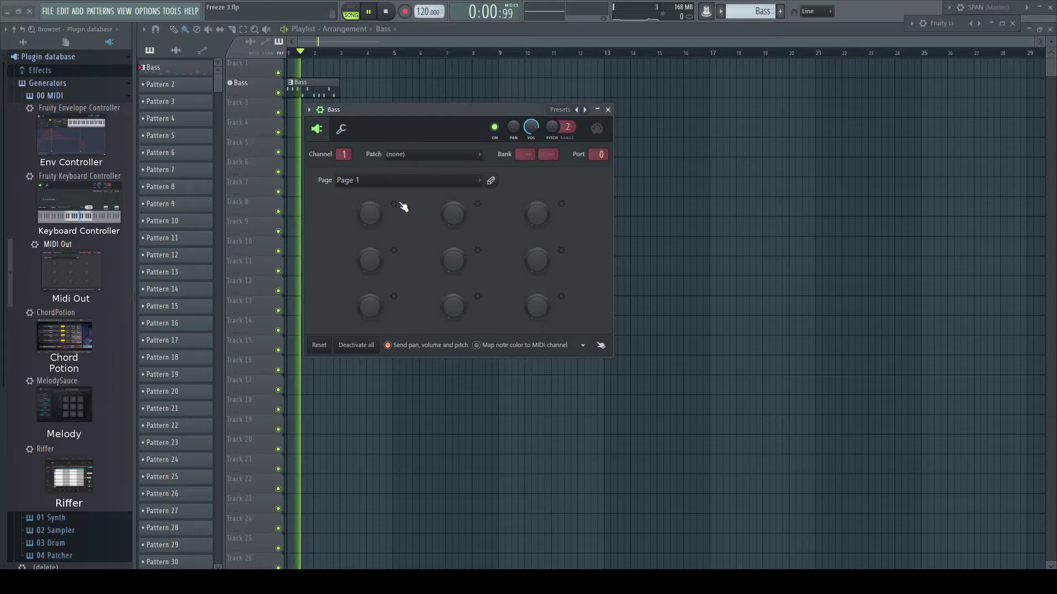
key("space")
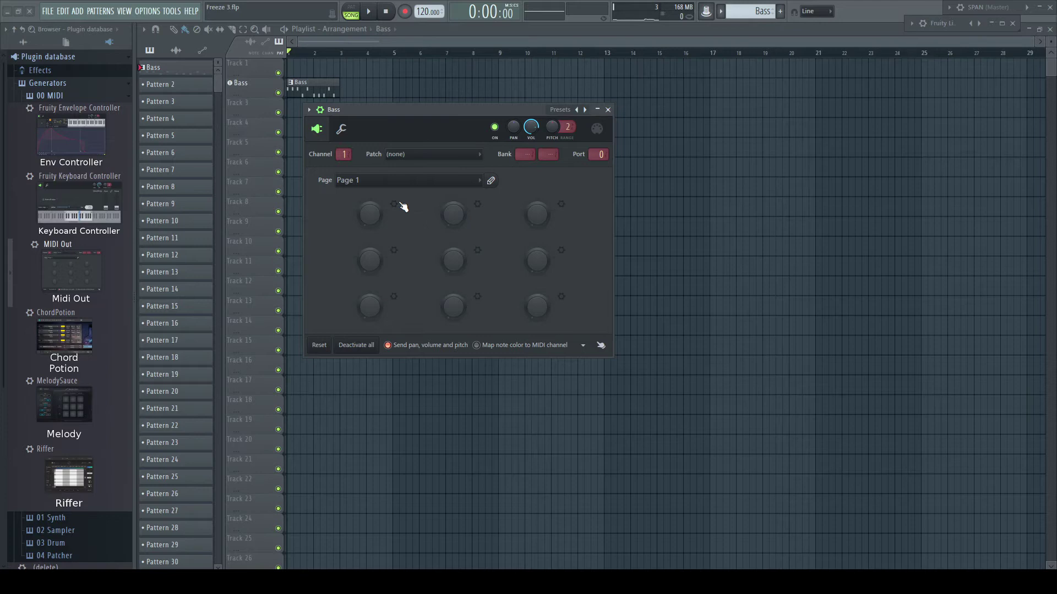
- Drop the Bass_2 preset from Freeze 3 onto the Bass channel to restore Serum, then play
left_click(44, 57)
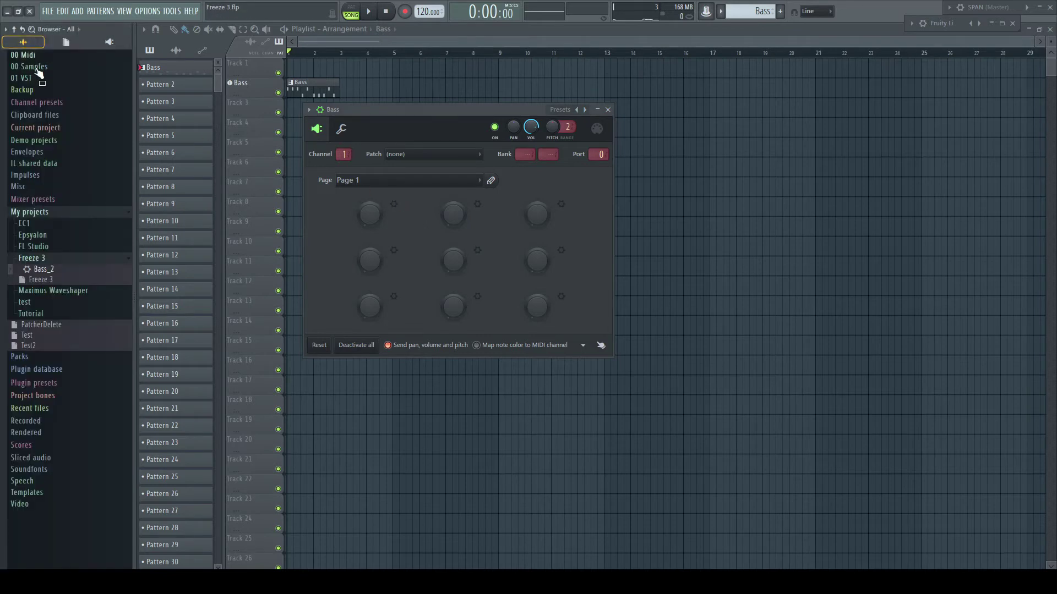
left_click_drag(51, 273, 385, 110)
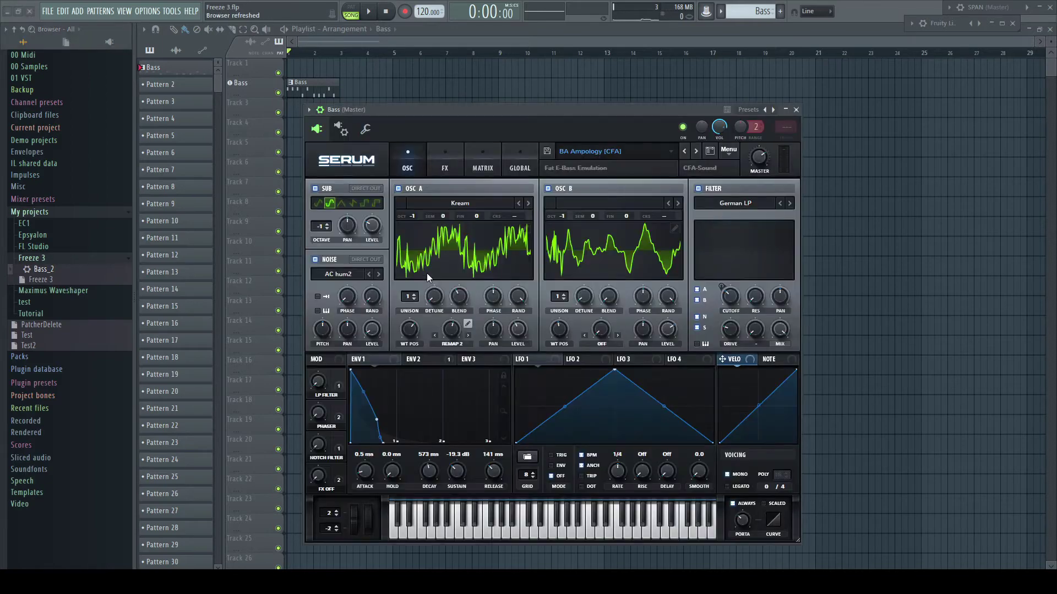
key("space")
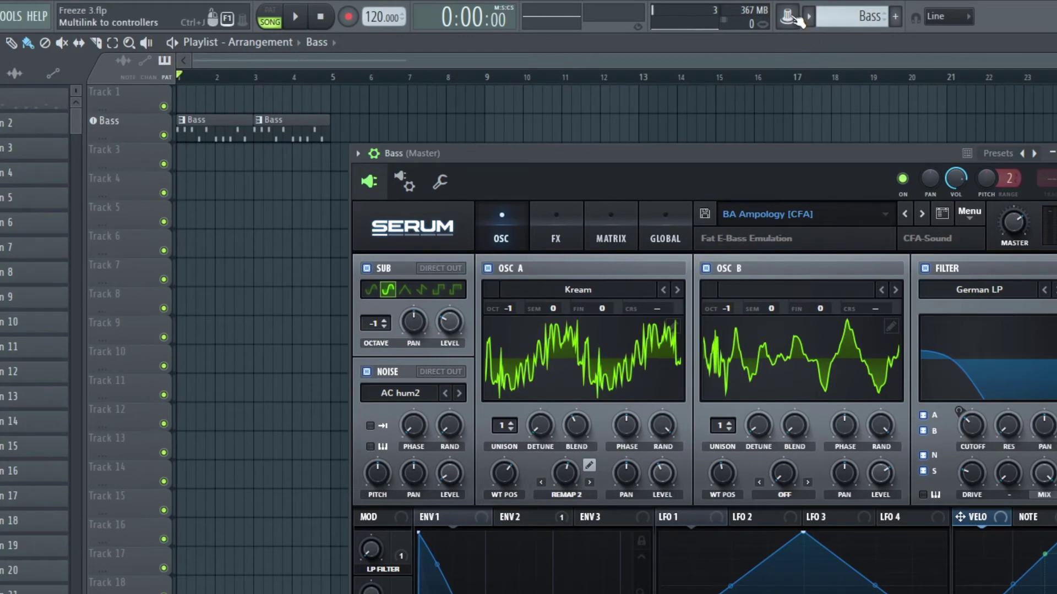
- Create Fil Cutoff and Fil Reso automation clips, shaped as a rising ramp and a middle peak
left_click(972, 428)
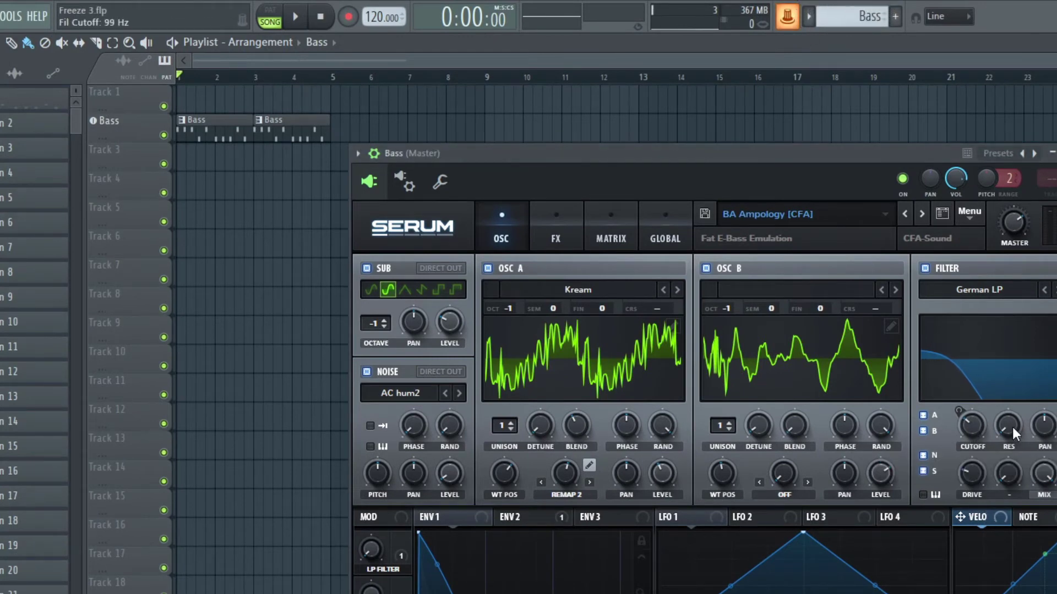
left_click(789, 13)
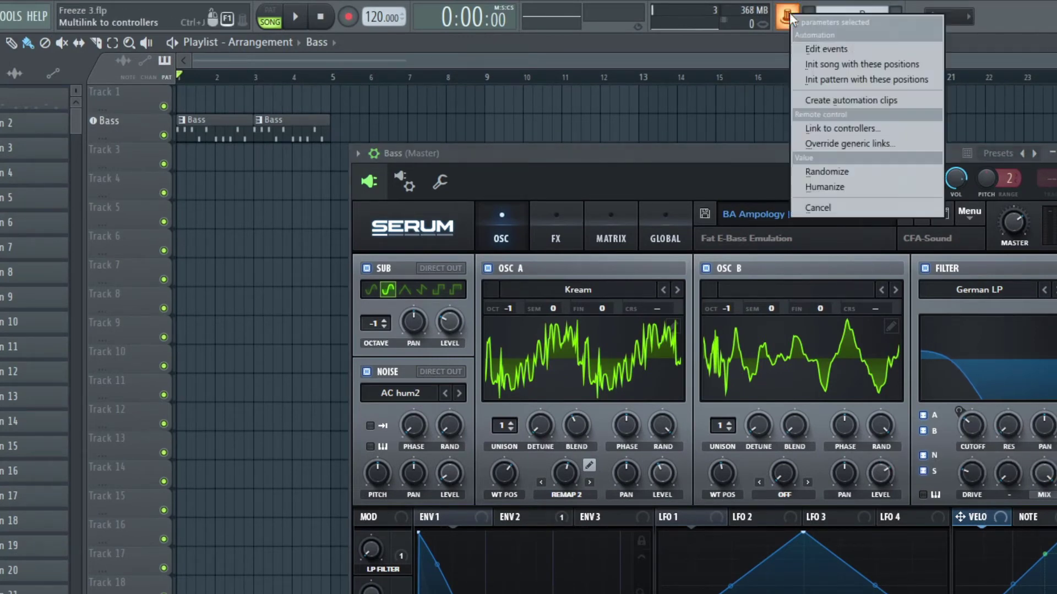
left_click(852, 102)
left_click_drag(330, 177, 334, 172)
left_click_drag(255, 232, 253, 219)
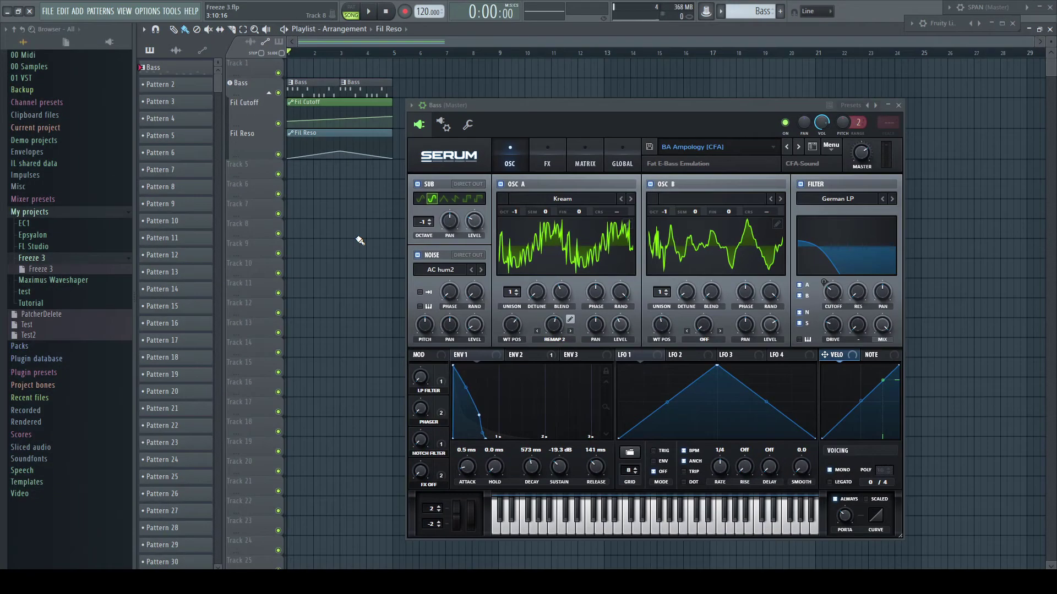
key("space")
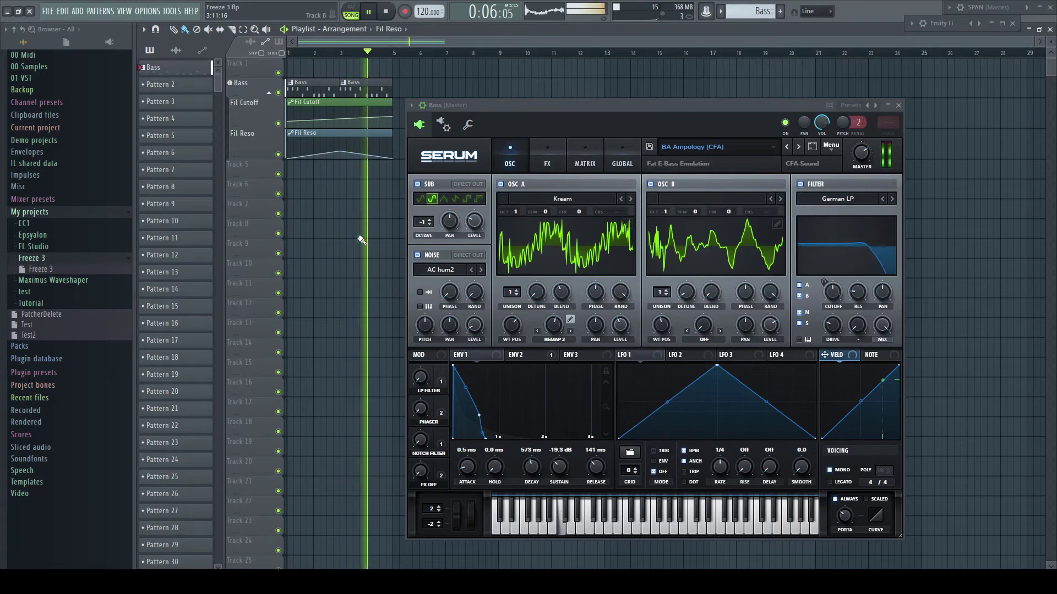
key("space")
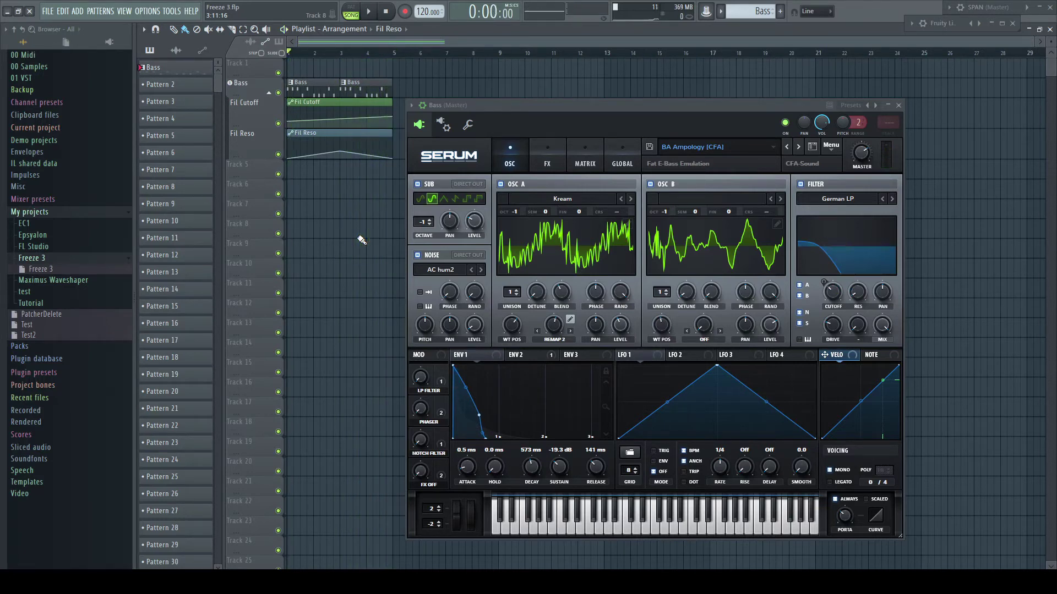
- Save the current Serum sound as a preset and browse the generator plugins for MIDI Out
left_click(414, 105)
left_click_drag(437, 159, 529, 104)
left_click(35, 369)
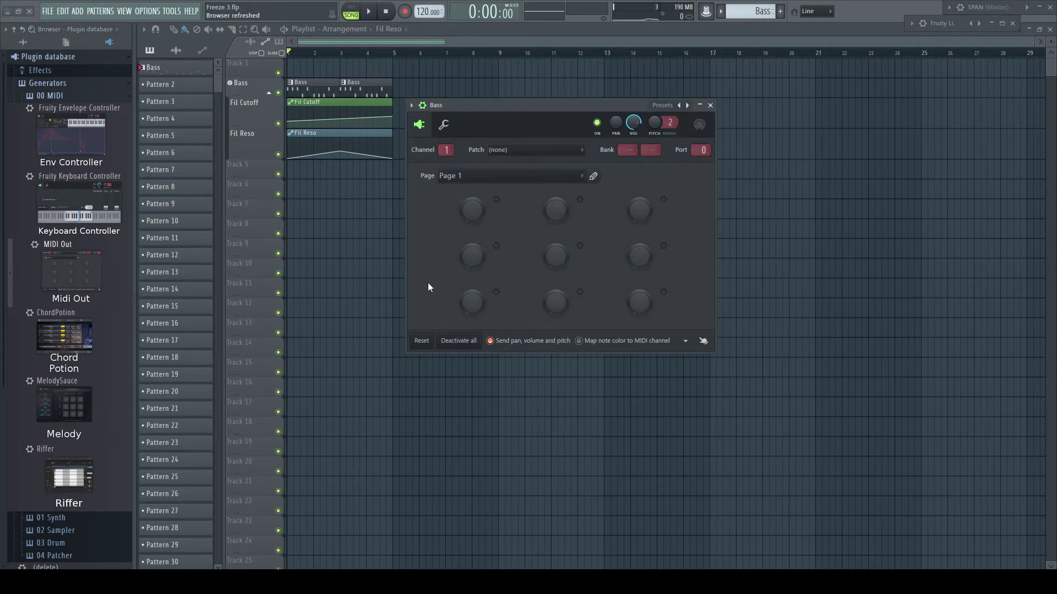
- Load the Bass_2 preset from Freeze 3 onto the Bass channel and play it back
left_click(23, 41)
left_click_drag(45, 269, 515, 106)
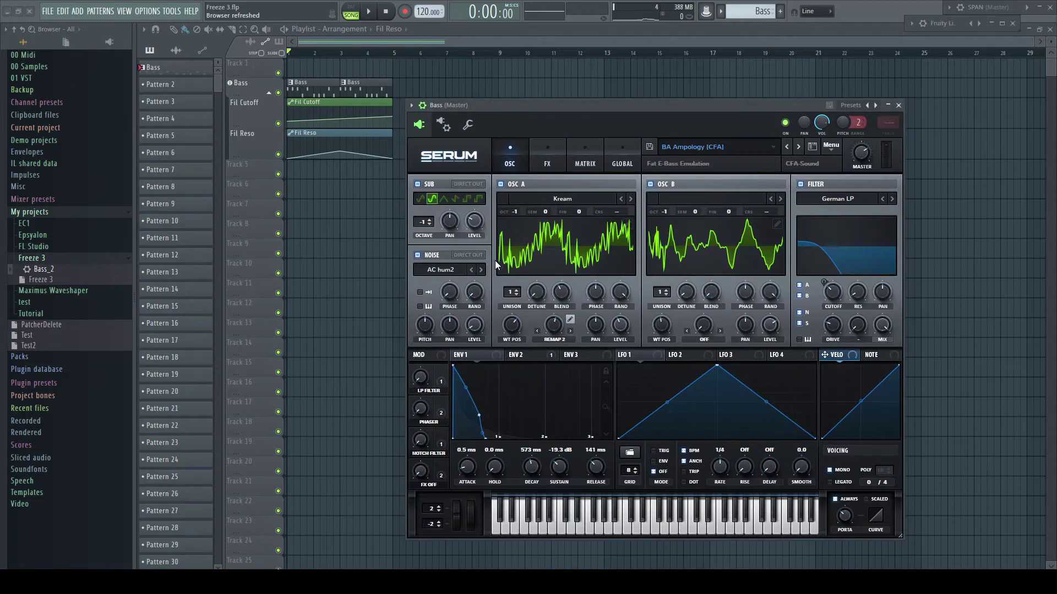
key("space")
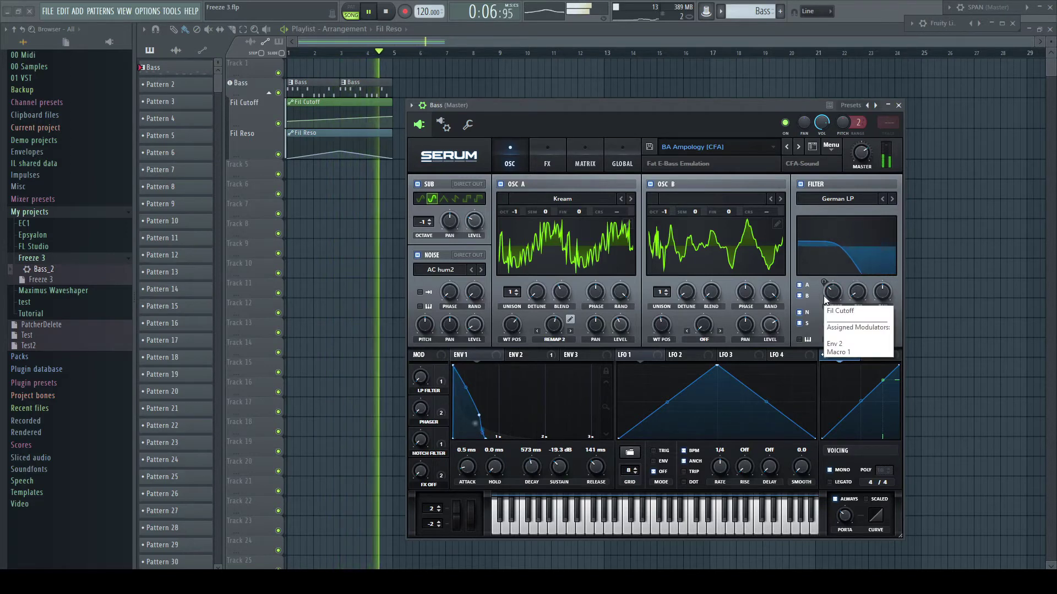
key("space")
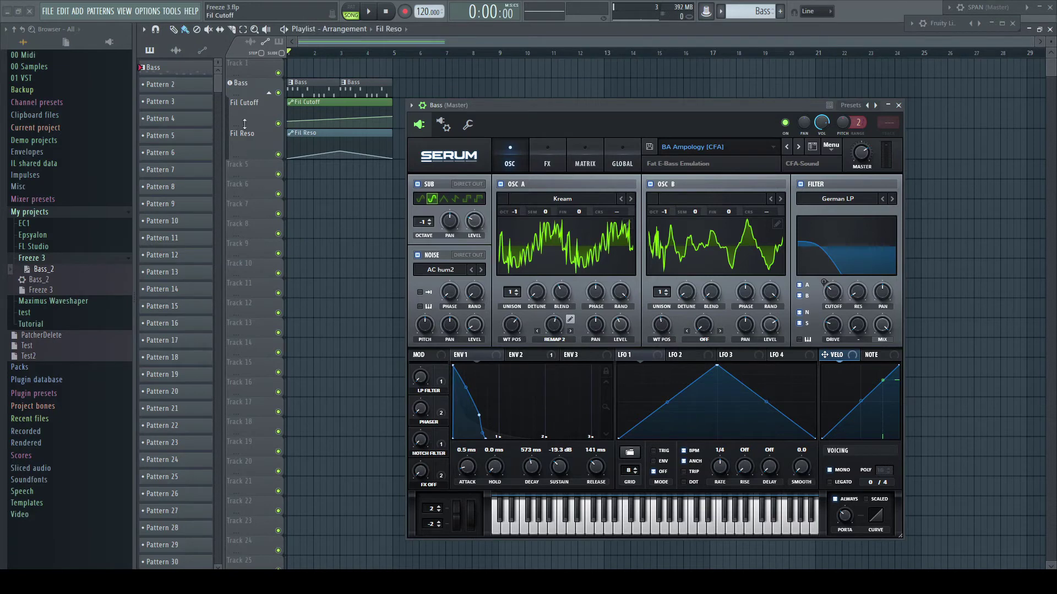
- Delete the Bass track together with its channel, then drag Patcher from the Plugin Picker
right_click(247, 84)
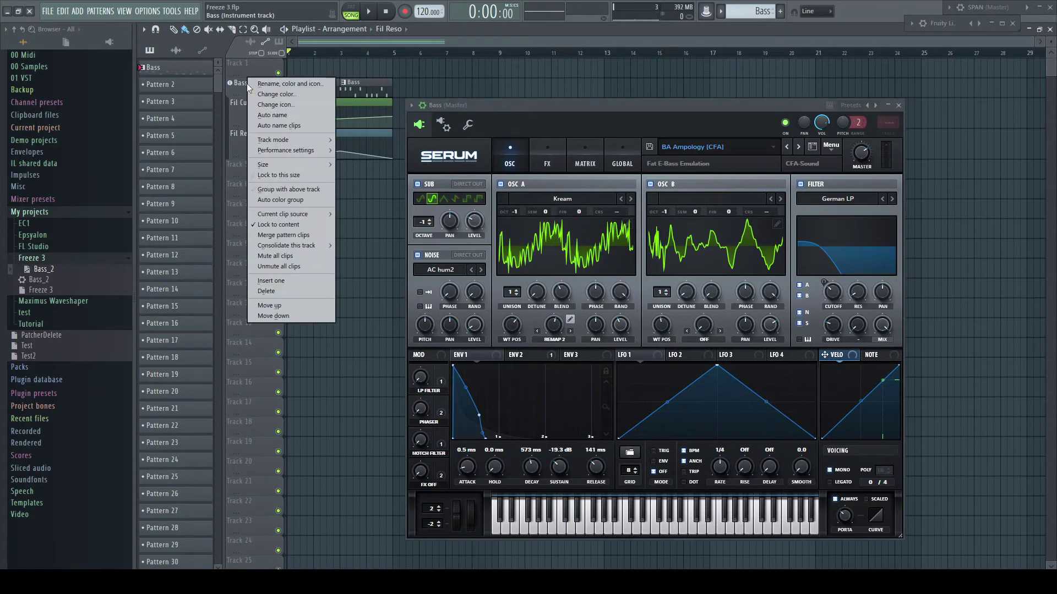
left_click(282, 291)
left_click(578, 322)
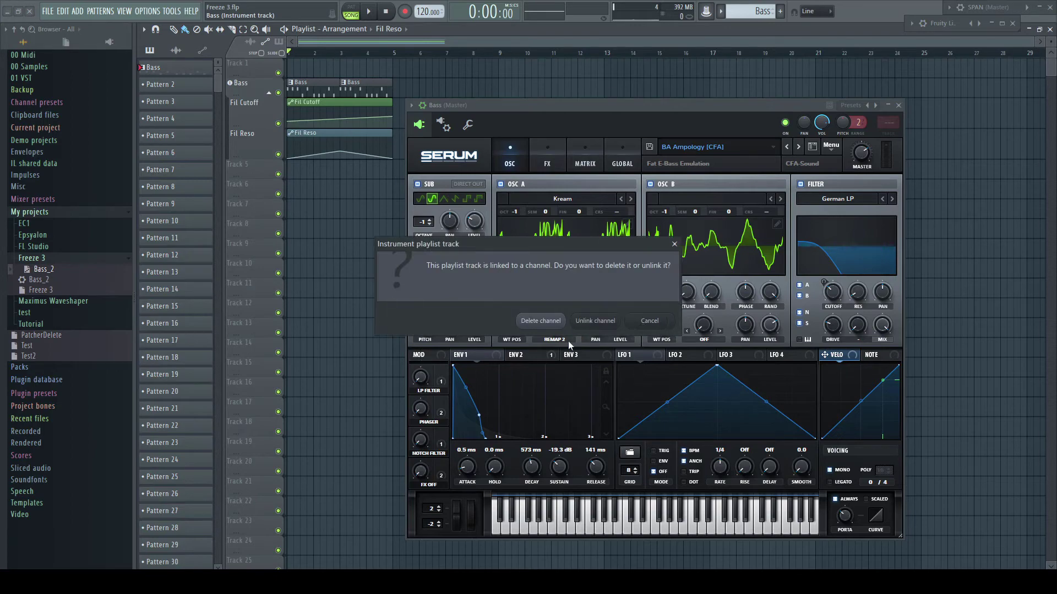
left_click(542, 322)
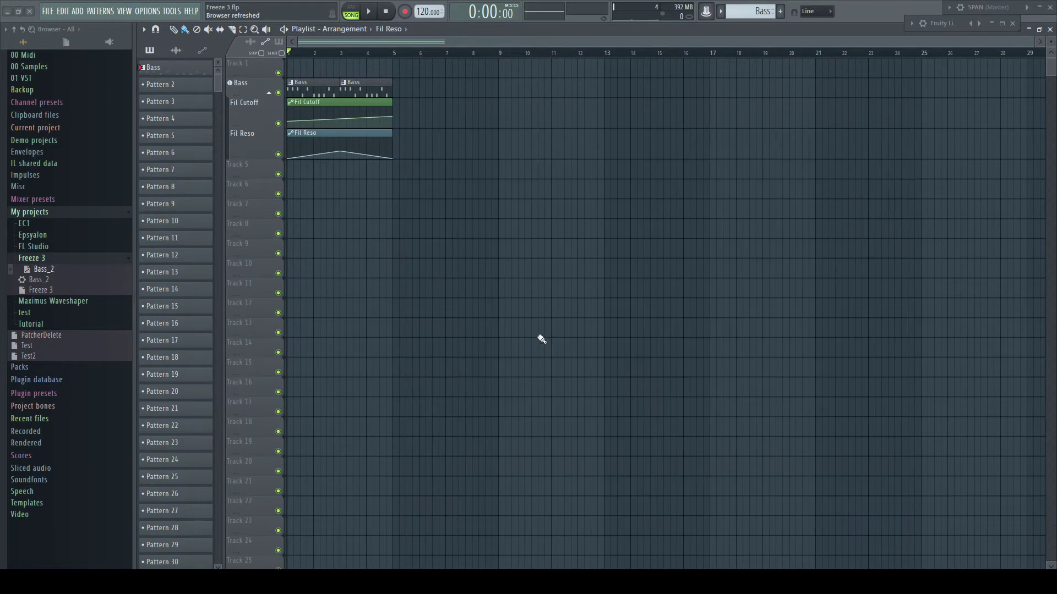
key("alt+p")
left_click_drag(340, 215, 249, 89)
- Add Patcher to Track 2, widen its window and move the To FL Studio node right
left_click_drag(169, 66, 458, 102)
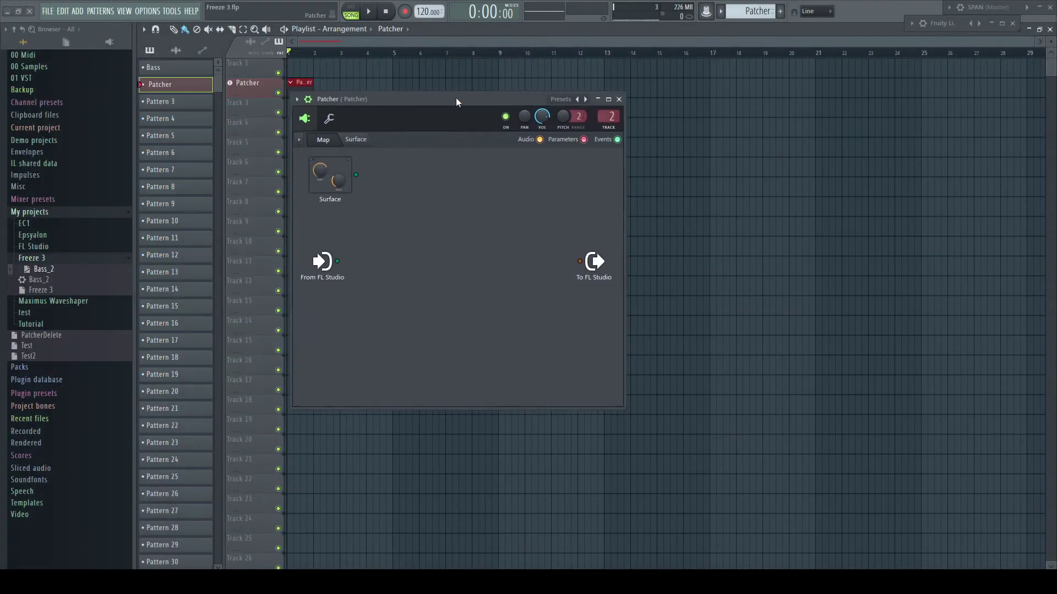
left_click_drag(632, 200, 760, 204)
left_click_drag(594, 262, 701, 258)
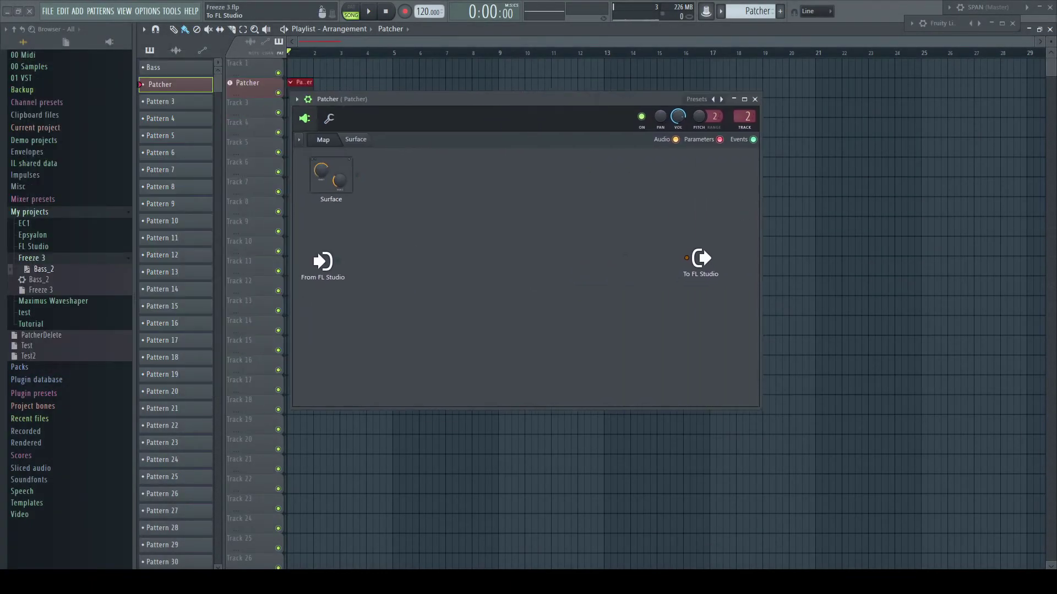
- Add a bevelled knob, Knob 1, to the Patcher Surface and enlarge it
left_click(359, 140)
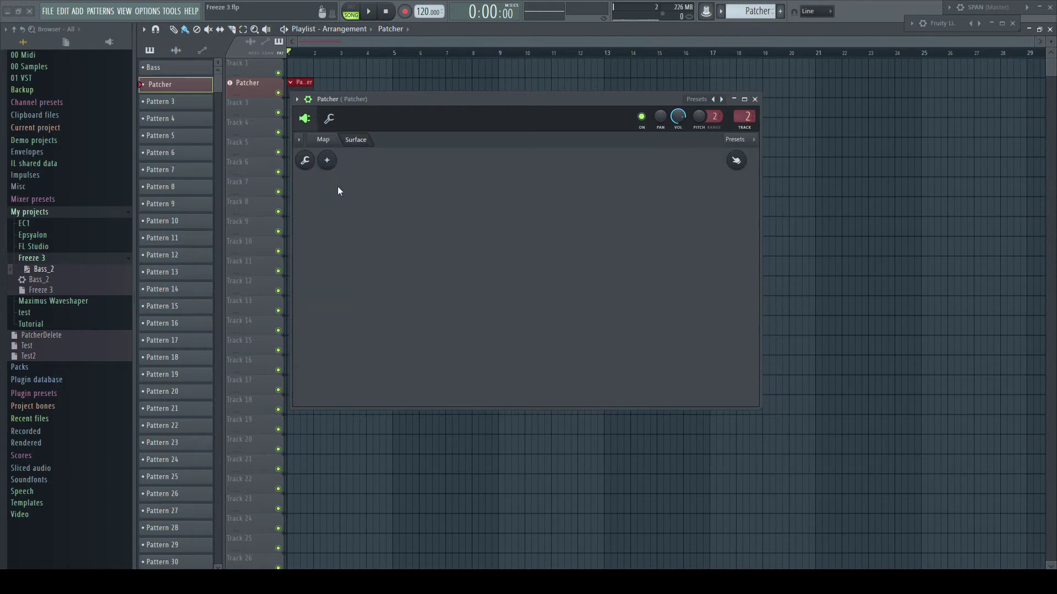
left_click(326, 160)
mouse_move(361, 267)
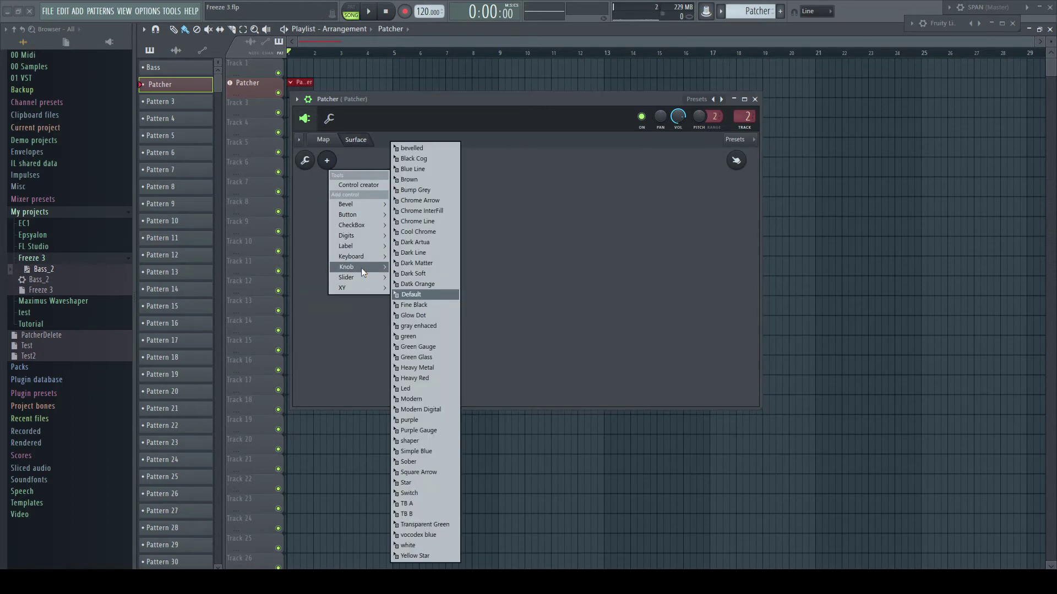
left_click(434, 149)
left_click_drag(525, 277, 419, 256)
- Duplicate the knob three times, placing Knob 2, Knob 3 and Knob 4 to the right
right_click(399, 232)
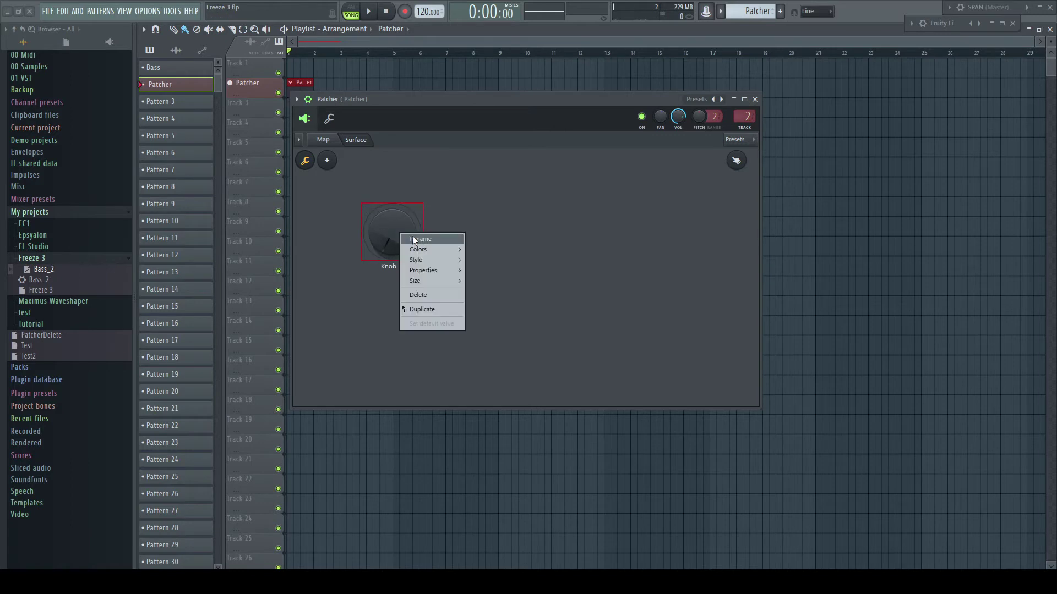
left_click(435, 308)
left_click(464, 226)
right_click(464, 221)
left_click(503, 295)
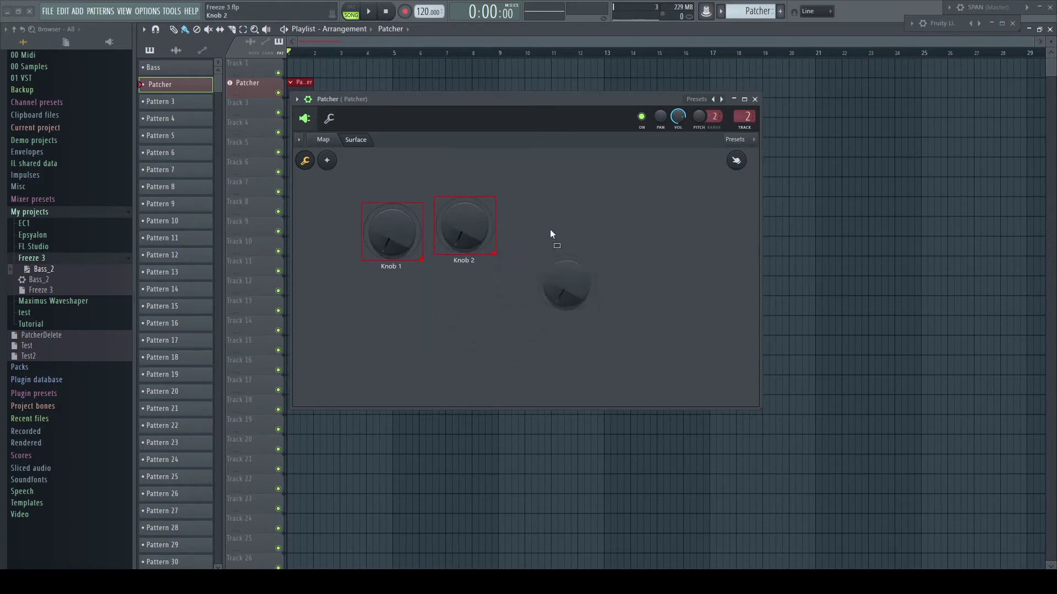
left_click(550, 229)
right_click(551, 230)
left_click(589, 305)
left_click(636, 229)
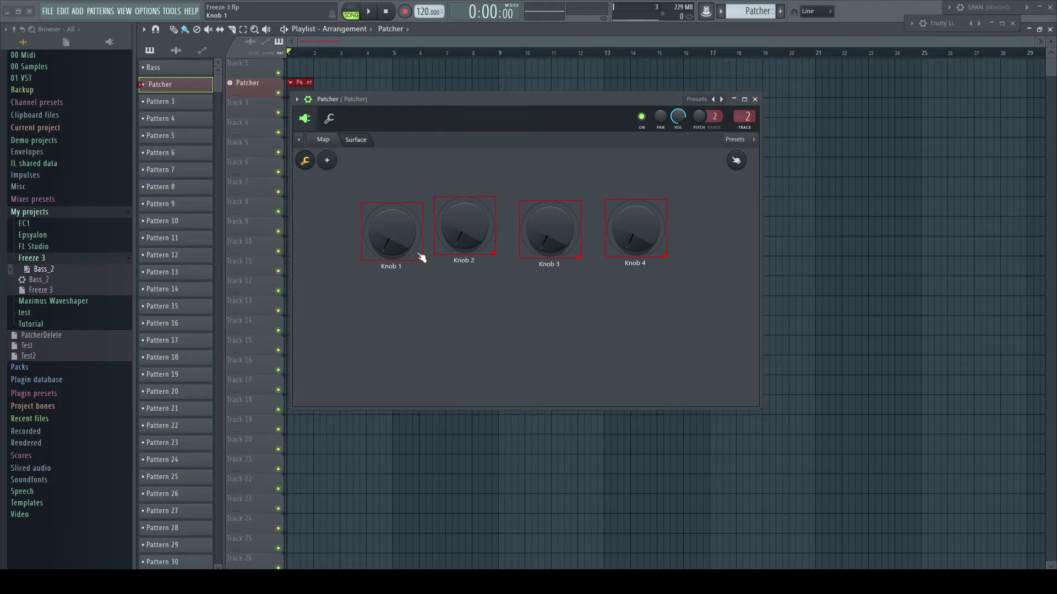
- Align Knob 2 to Knob 4 into an evenly spaced row beside Knob 1
left_click_drag(465, 225, 465, 230)
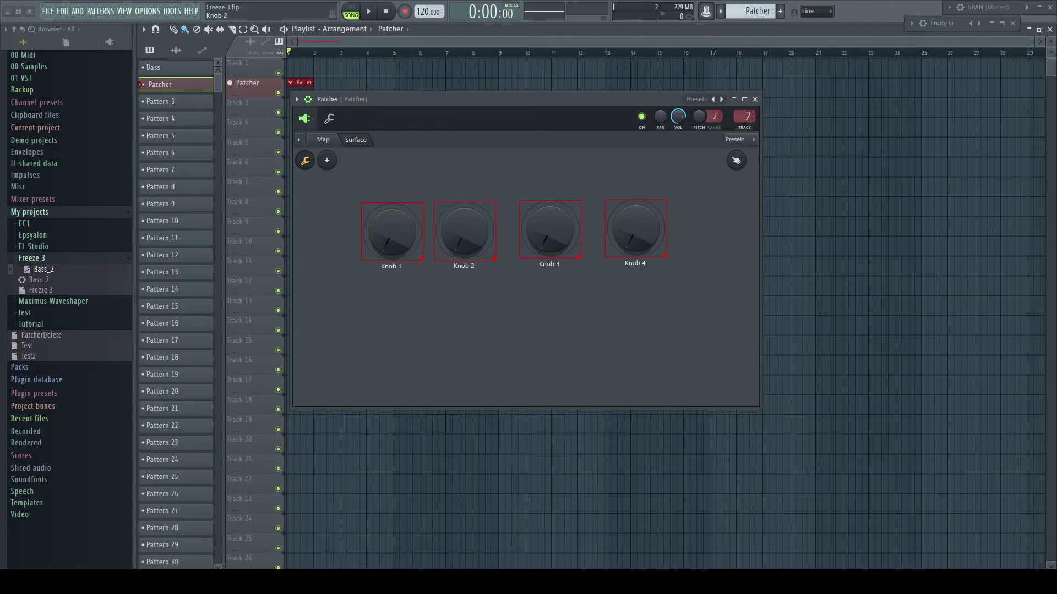
left_click_drag(542, 226, 529, 228)
left_click_drag(635, 226, 610, 229)
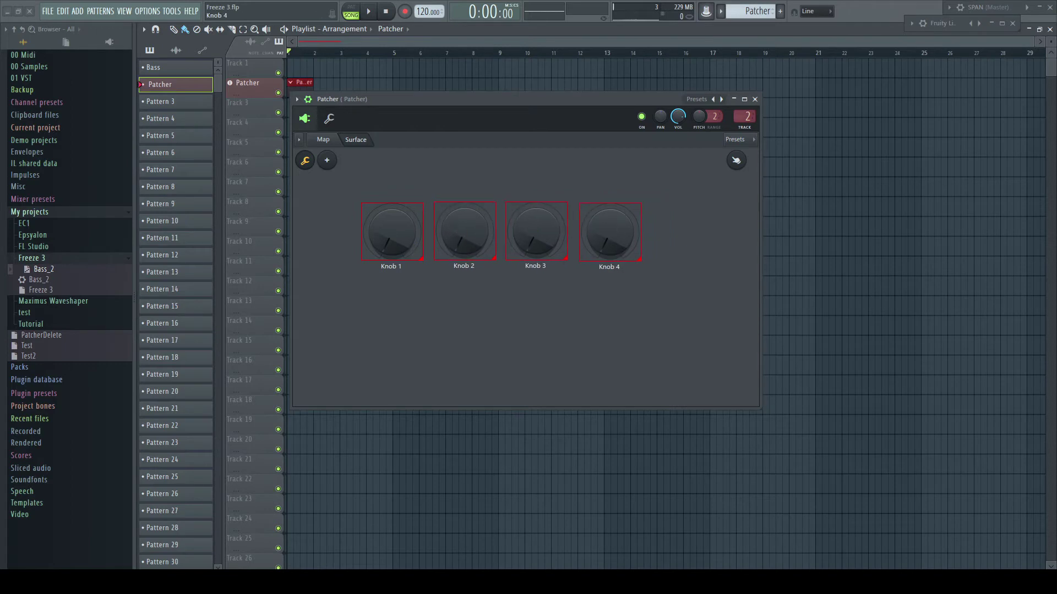
- Rename Knob 1 and Knob 2 to Macro 1 and Macro 2
right_click(448, 254)
left_click(407, 251)
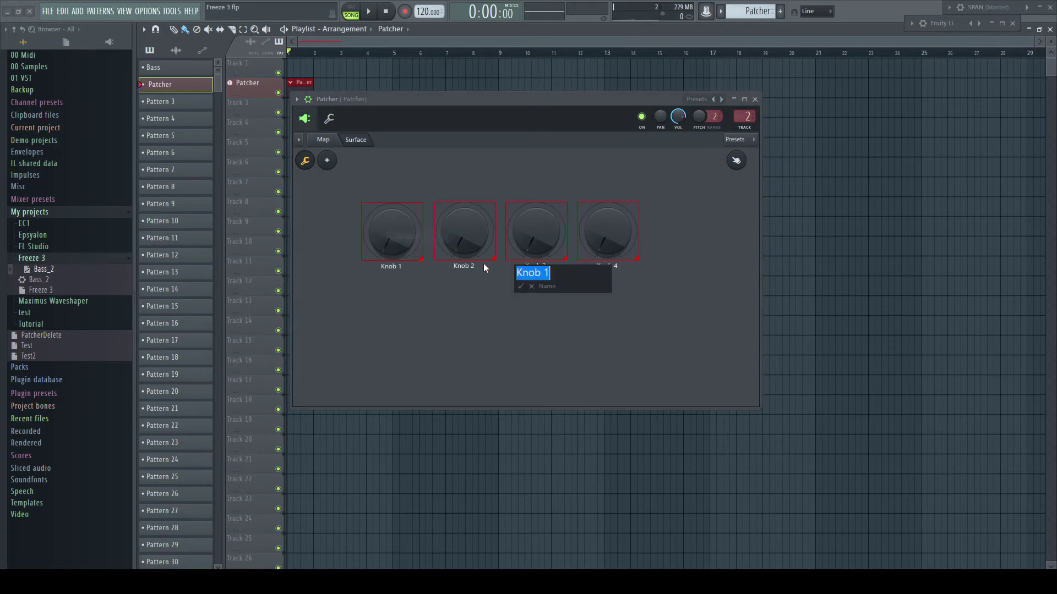
type("Macro 1")
key("Return")
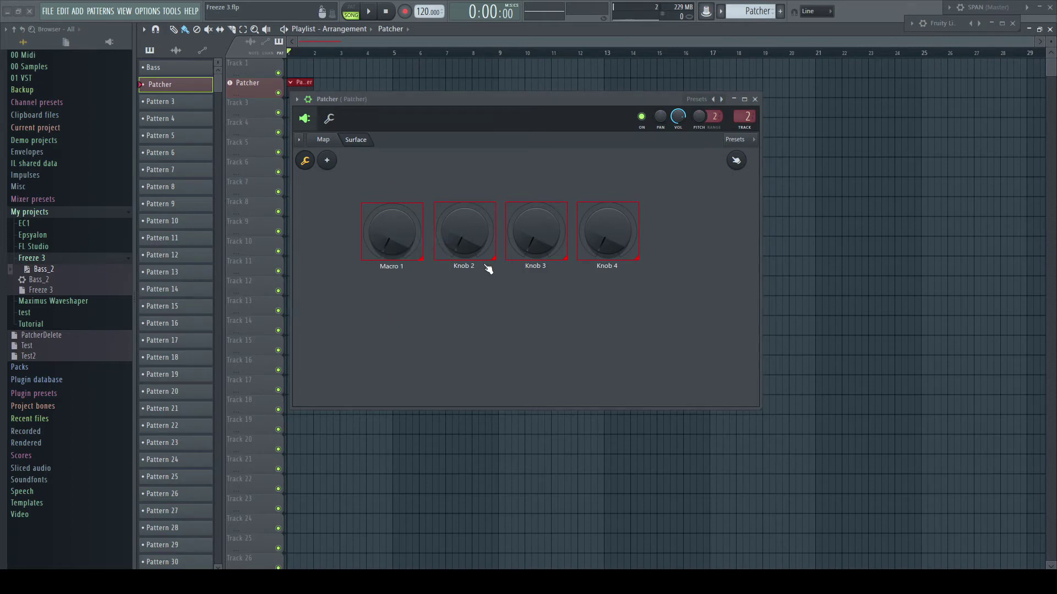
right_click(455, 230)
left_click(510, 254)
type("Macro 2")
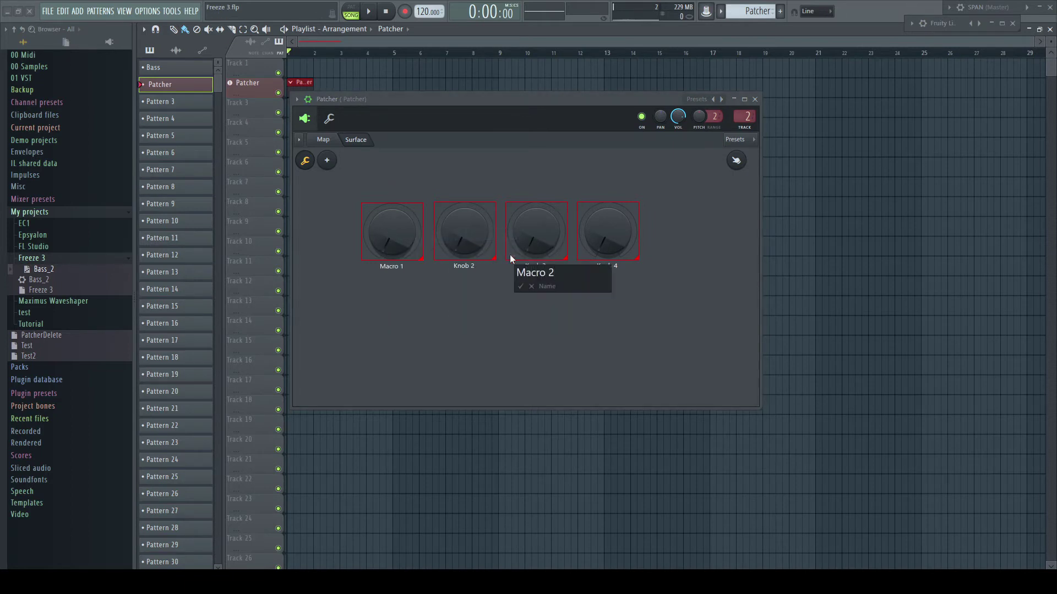
key("Return")
- Rename Knob 3 and Knob 4 to Macro 3 and Macro 4, then exit surface editing
right_click(536, 224)
left_click(556, 248)
type("Macro 3")
key("Return")
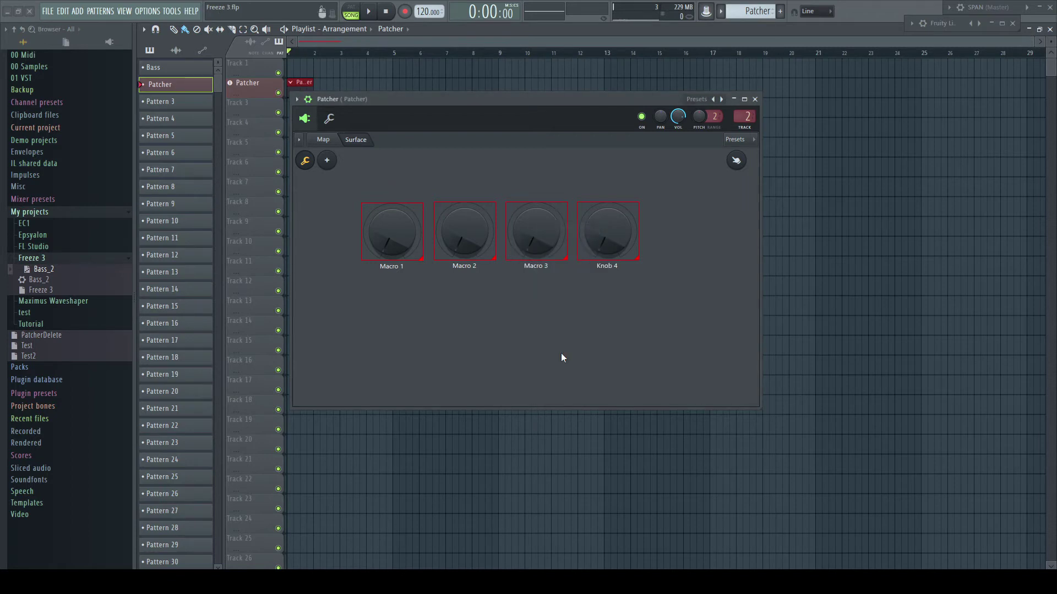
right_click(606, 226)
left_click(622, 226)
type("Macro 4")
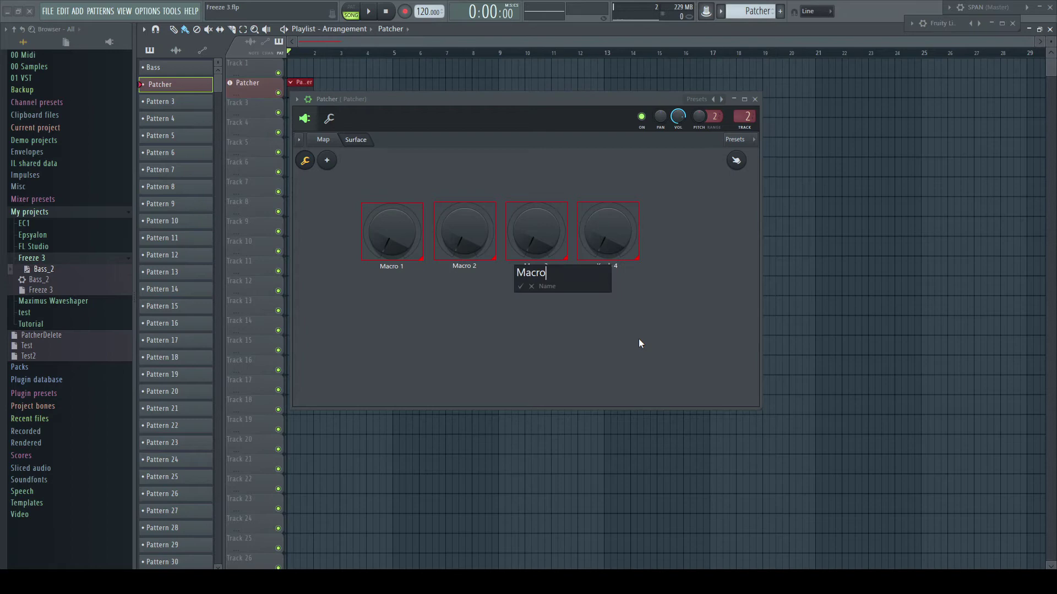
key("Return")
left_click(305, 160)
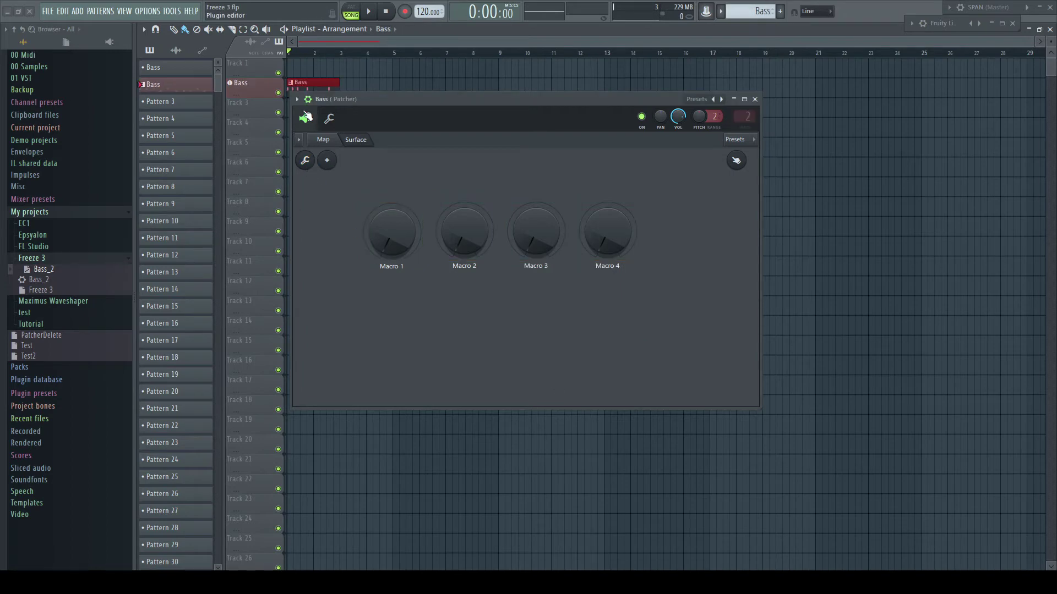
- Save the Patcher setup as a new preset named D, then show the patch map
left_click(298, 100)
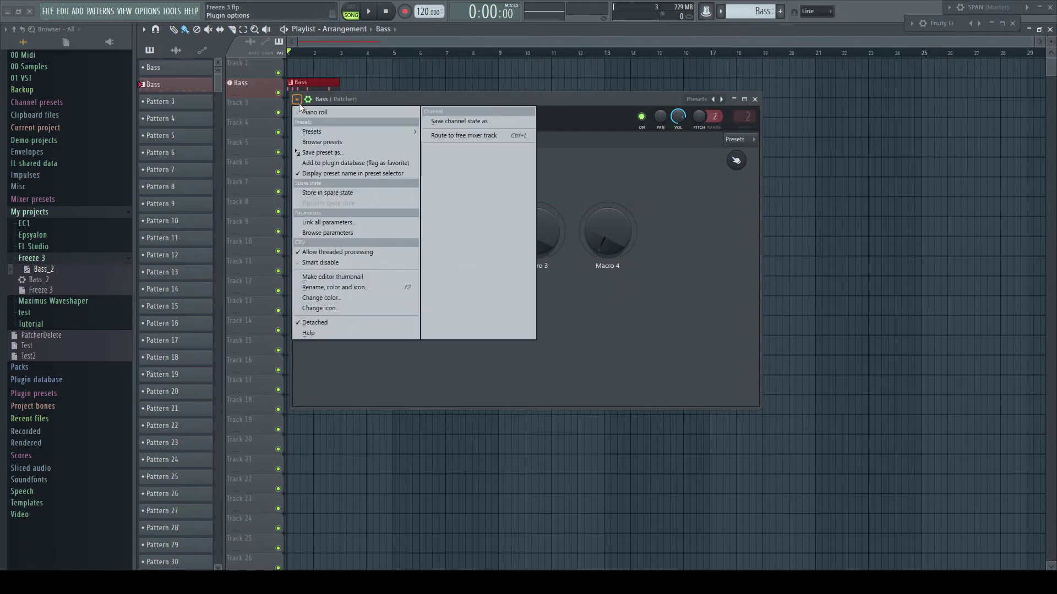
left_click(324, 151)
type("Default with Macros")
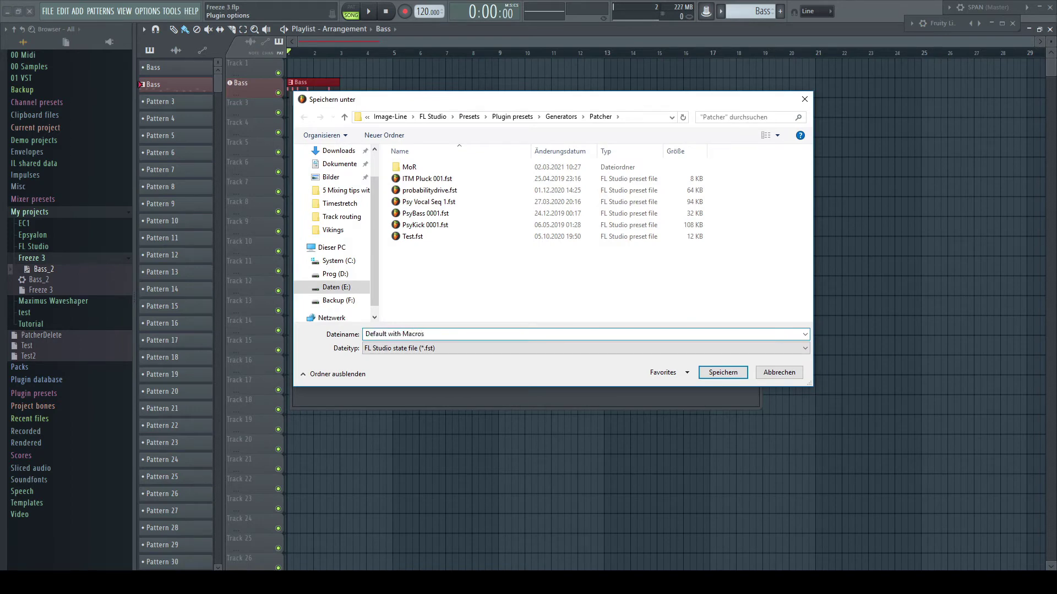
key("Return")
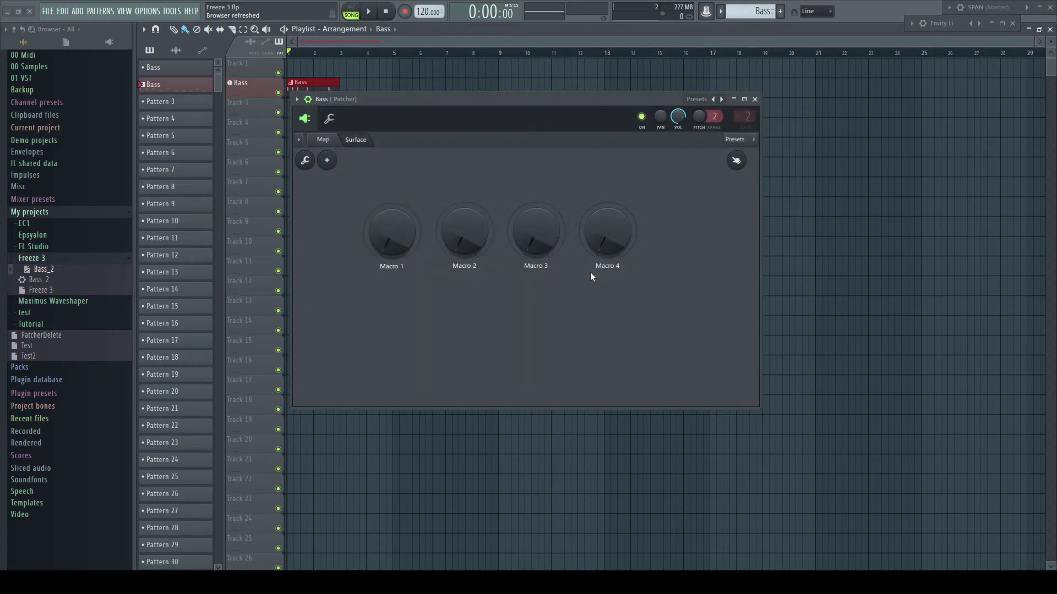
left_click(323, 139)
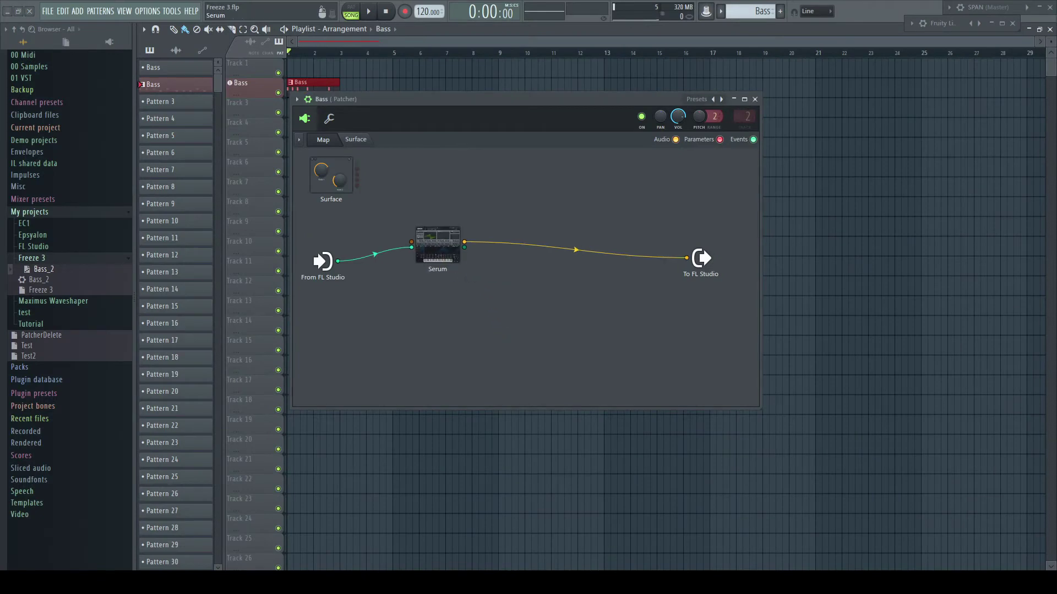
- Add Fruity Parametric EQ 2 and then Fruity Limiter after Serum in the Patcher chain, and close the Mixer
key("F8")
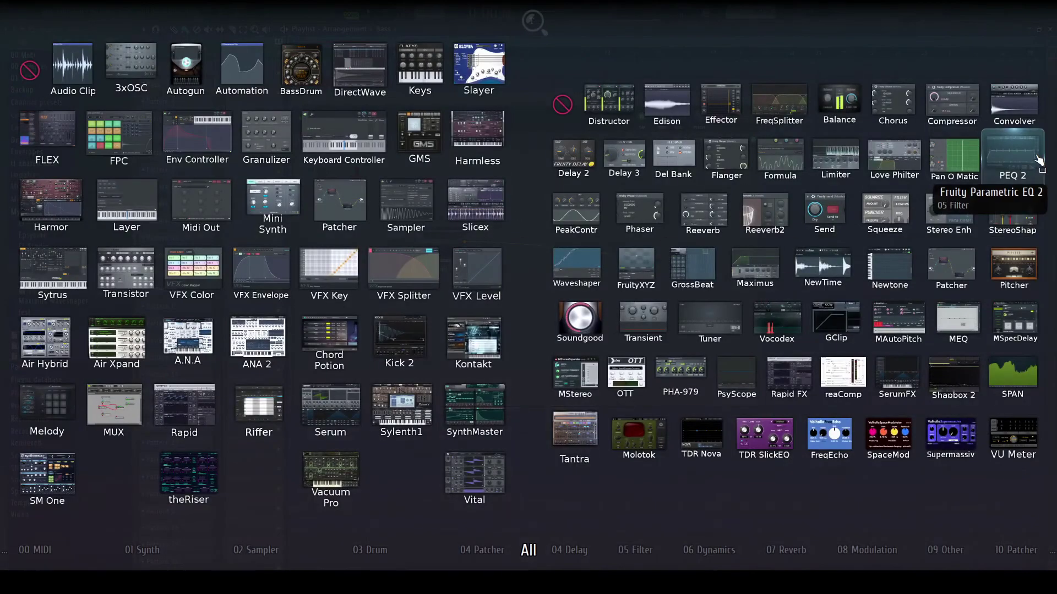
left_click_drag(1012, 165, 588, 296)
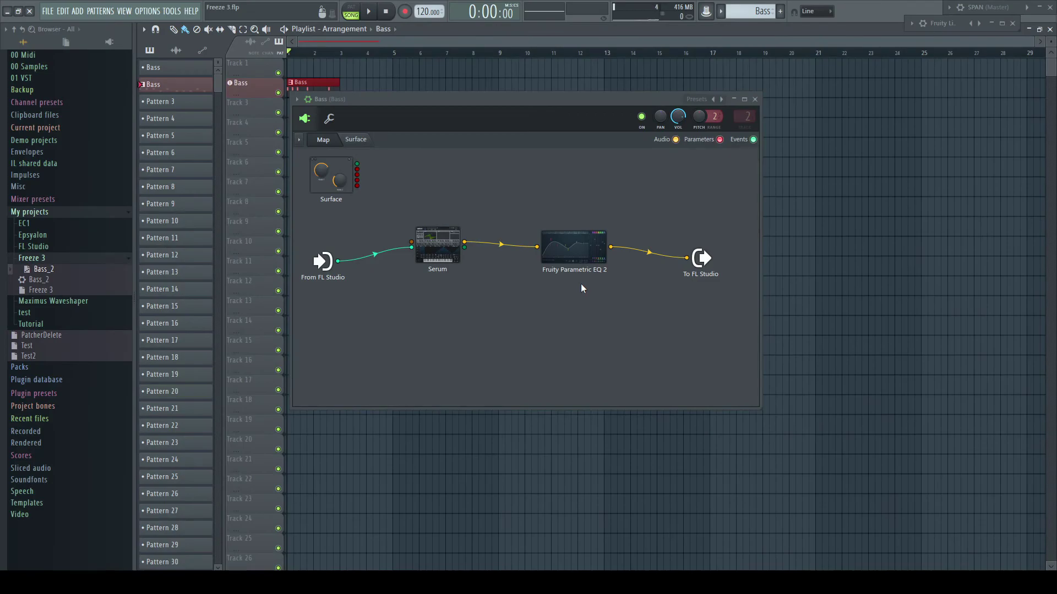
key("F8")
left_click_drag(828, 178, 679, 243)
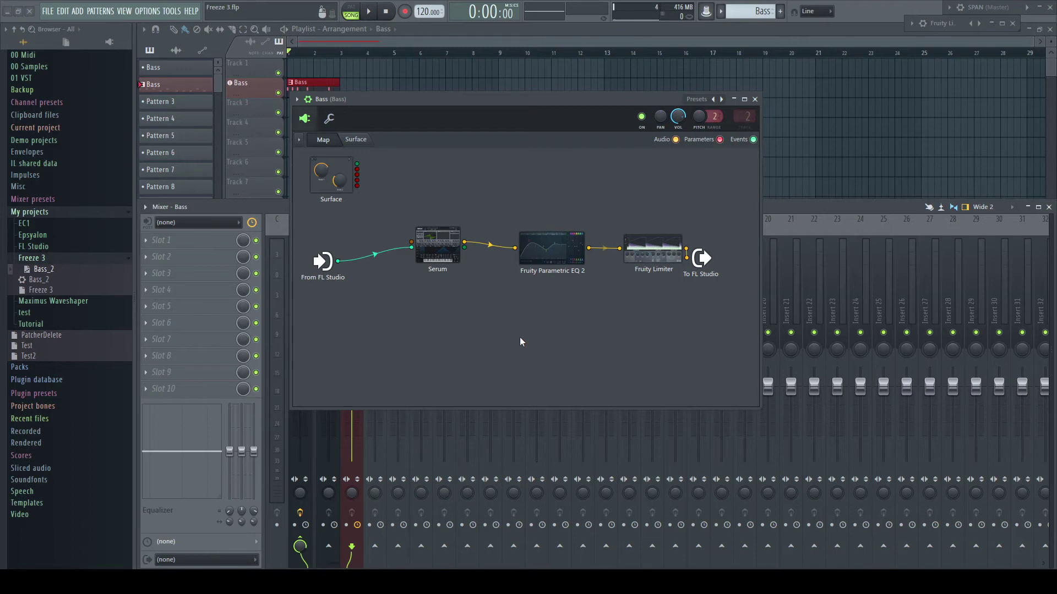
left_click(1049, 207)
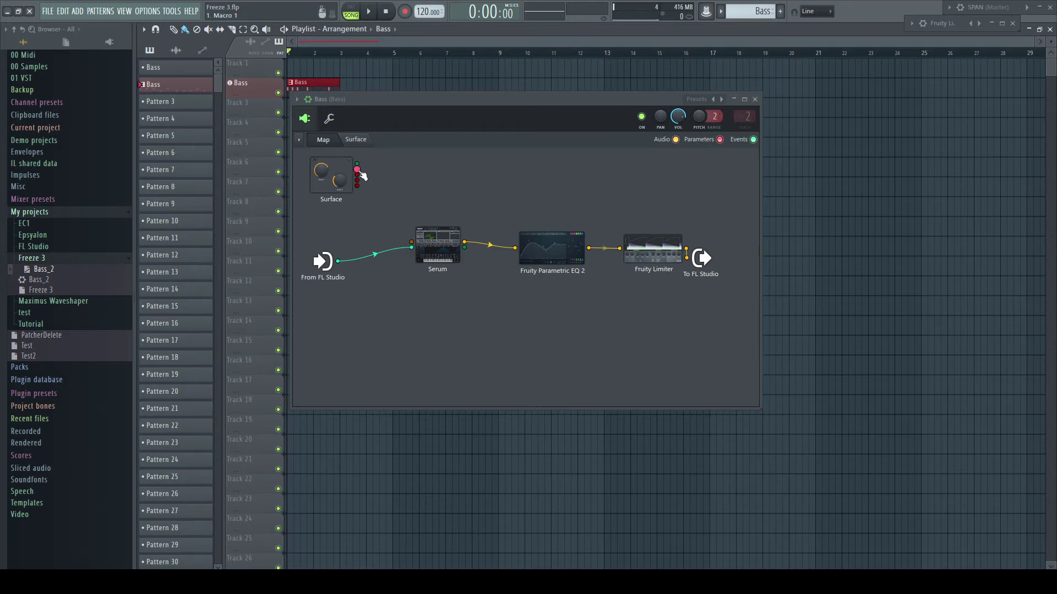
- Link Macro 1 to Serum's Fil Cutoff and a second macro to another Serum parameter
left_click_drag(357, 169, 432, 249)
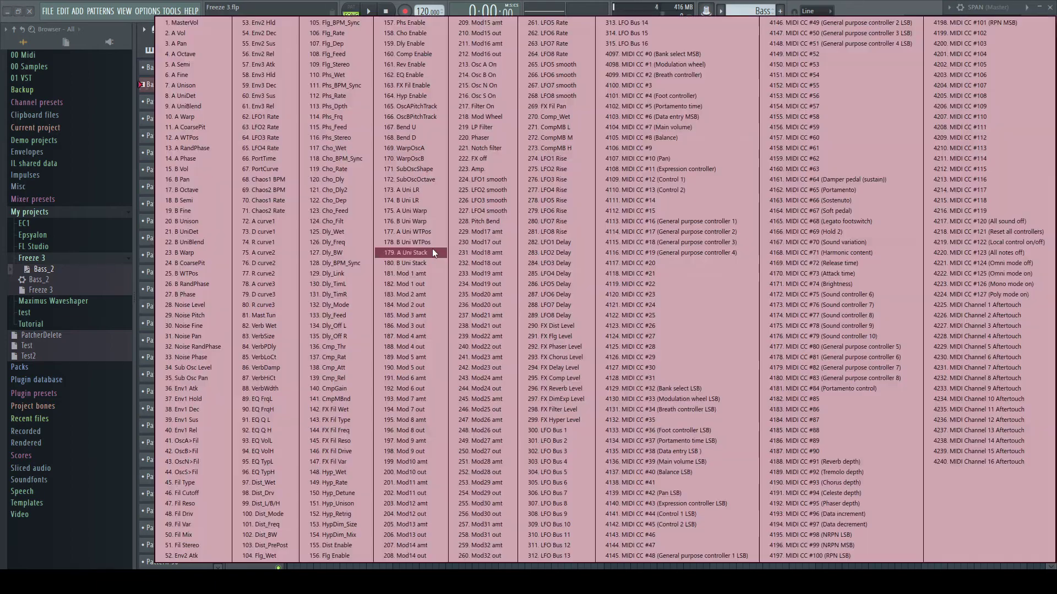
left_click(191, 491)
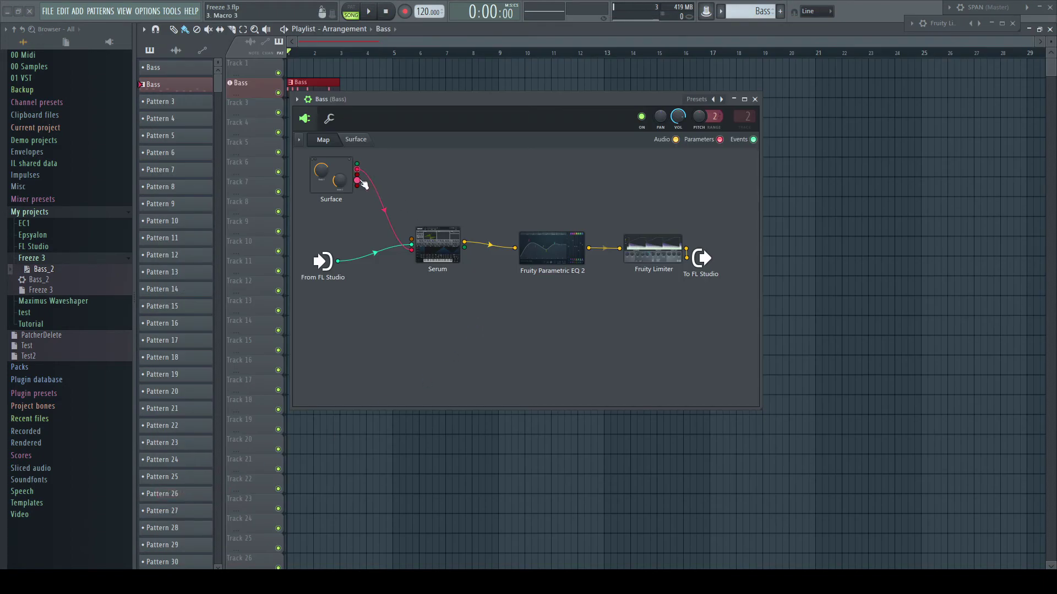
left_click_drag(361, 180, 413, 251)
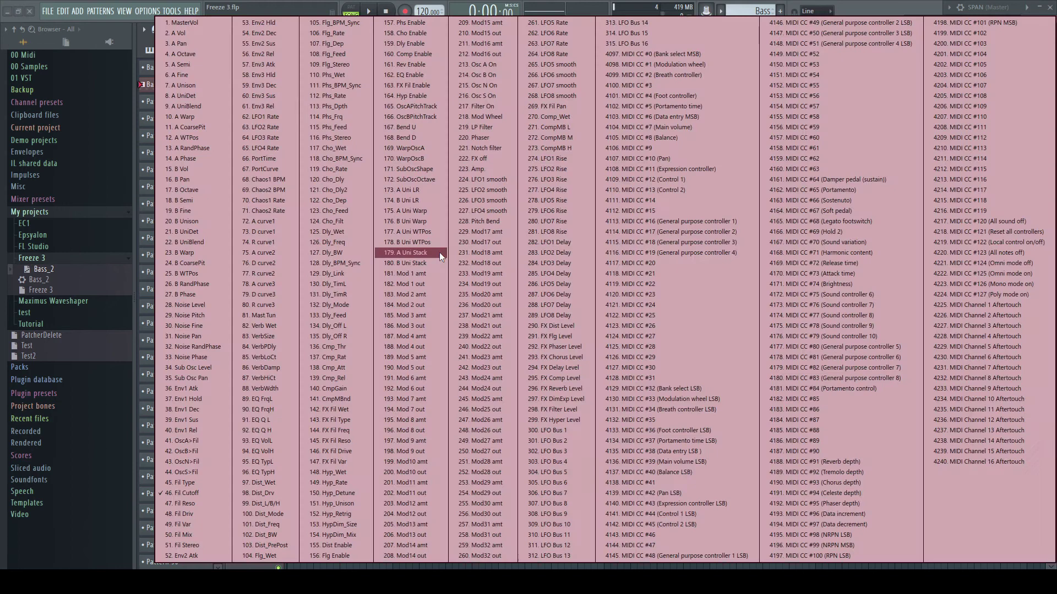
left_click(203, 504)
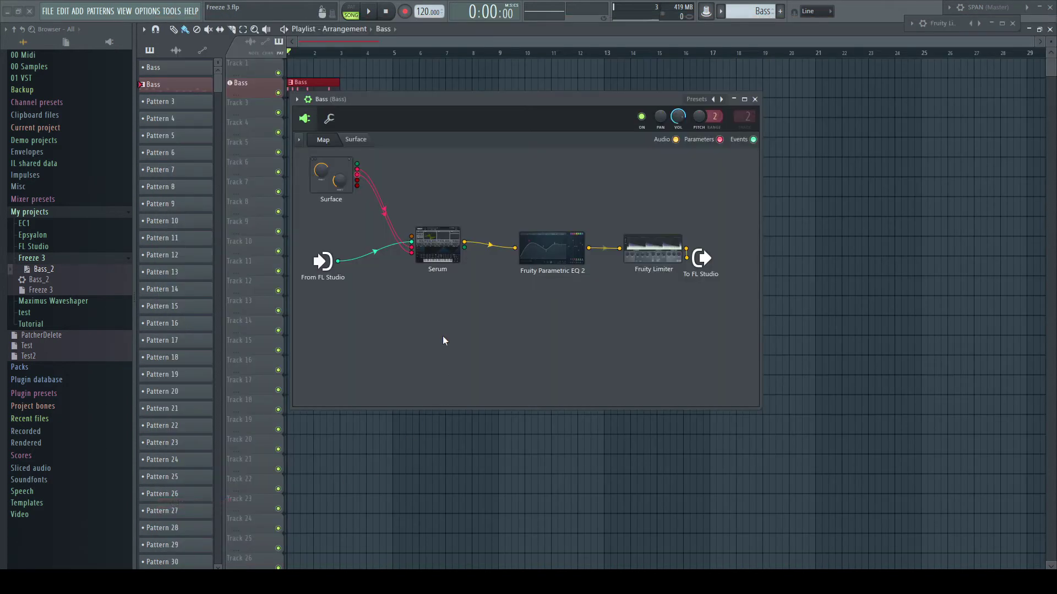
- Link the third macro to the EQ's Band 1 freq and Macro 4 to a Limiter parameter
left_click_drag(357, 181, 360, 188)
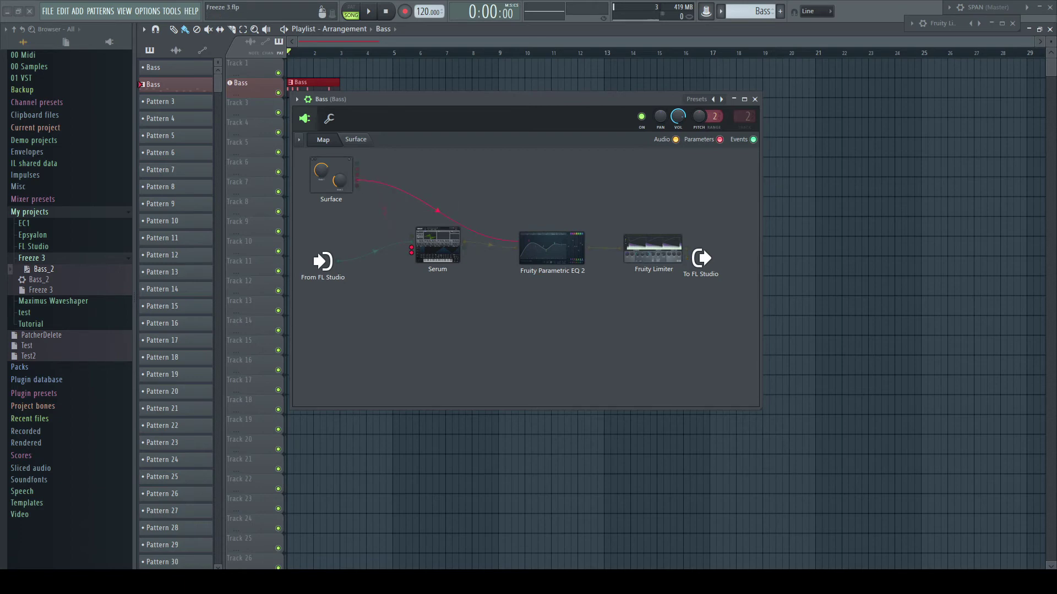
left_click_drag(518, 241, 544, 248)
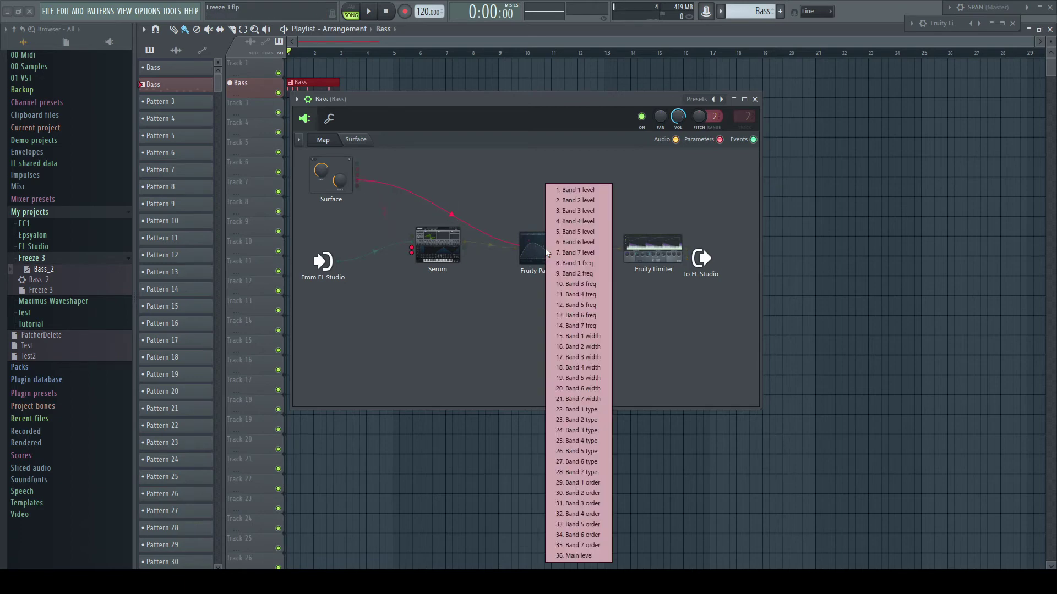
left_click(589, 265)
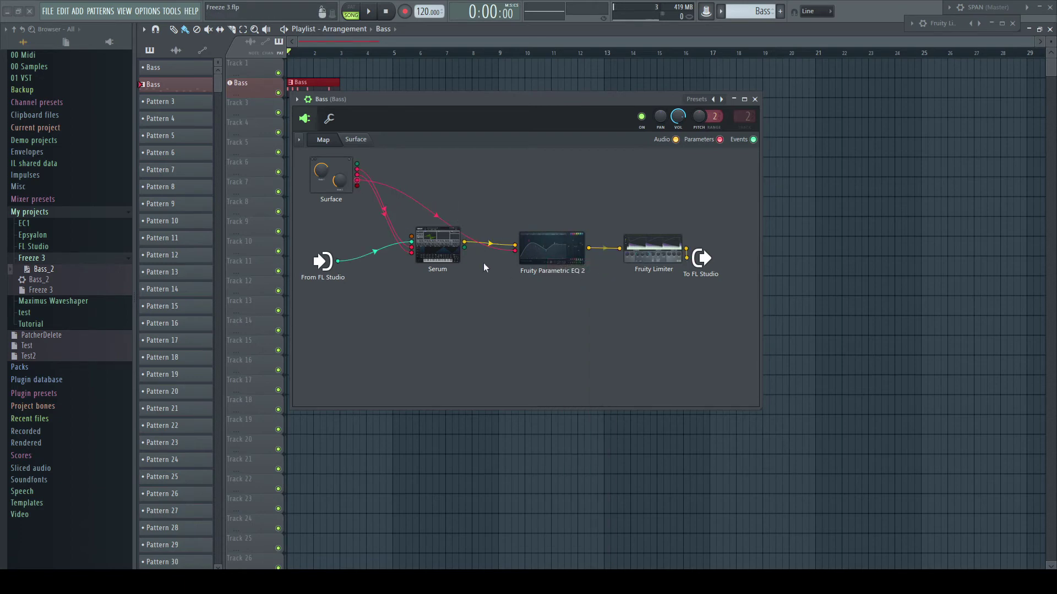
left_click_drag(359, 191, 646, 249)
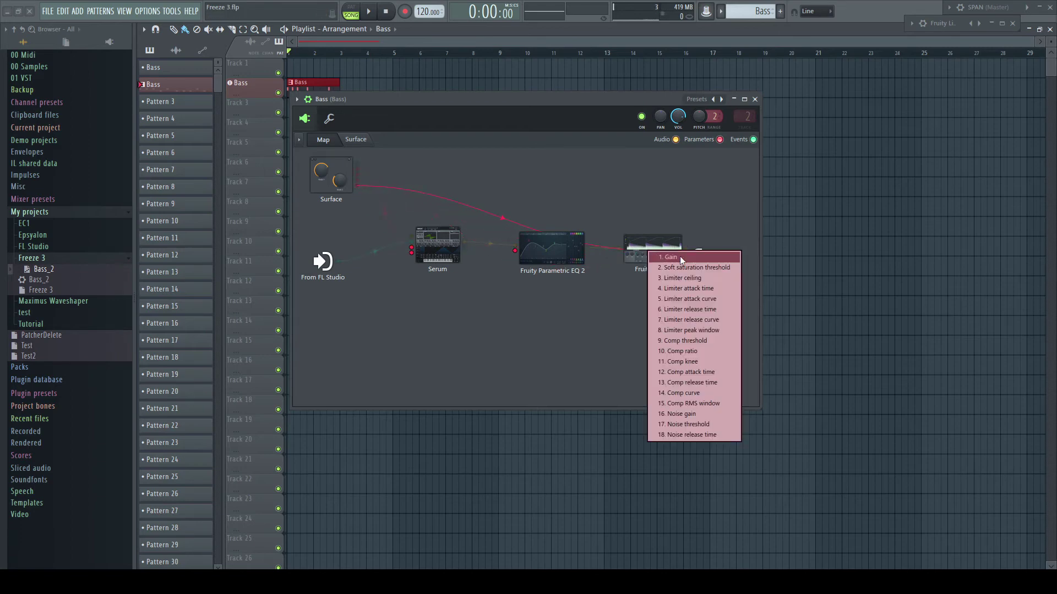
left_click(702, 340)
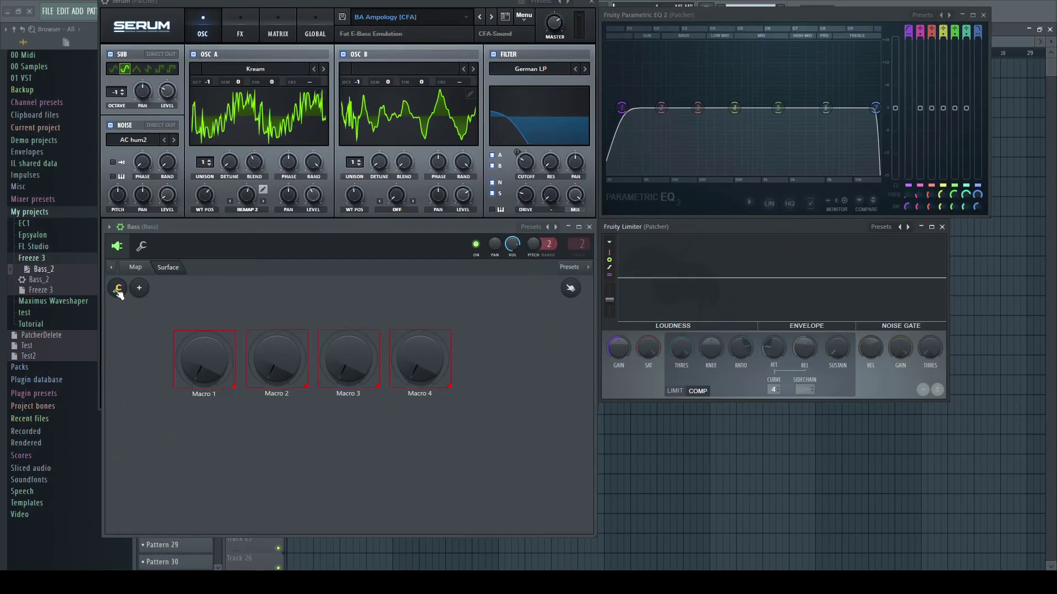
- Rename Macro 1 to 'Cutoff' and Macro 2 to 'Reso'
right_click(203, 355)
left_click(271, 358)
type("Cu")
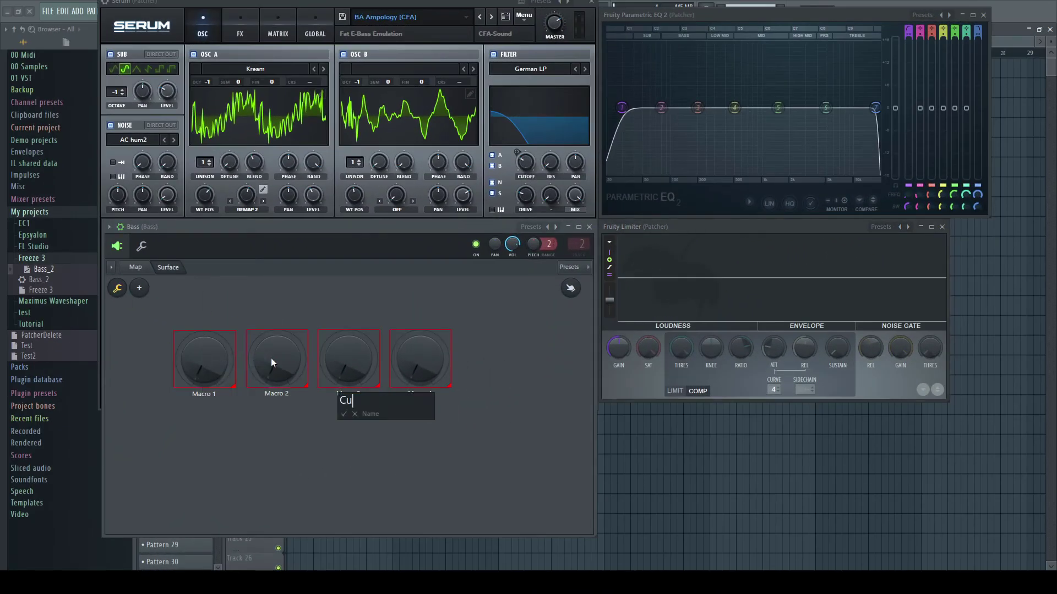
type("toff")
key("Return")
right_click(271, 358)
left_click(291, 370)
type("Reso")
key("Return")
- Rename the third macro to 'LoCut' and the fourth to 'Thres'
right_click(348, 359)
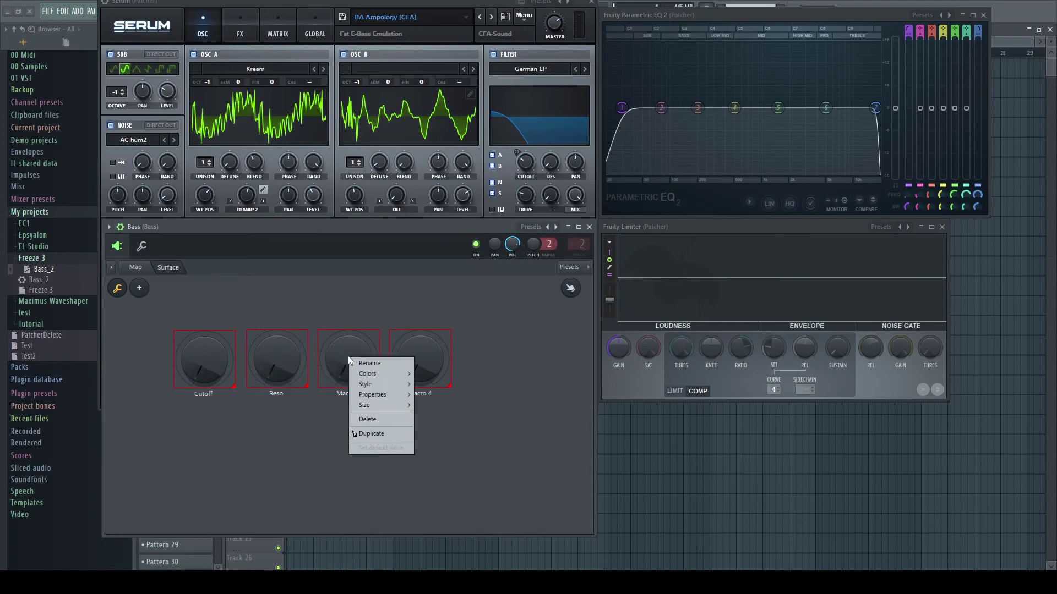
left_click(378, 364)
type("LoCut")
key("Return")
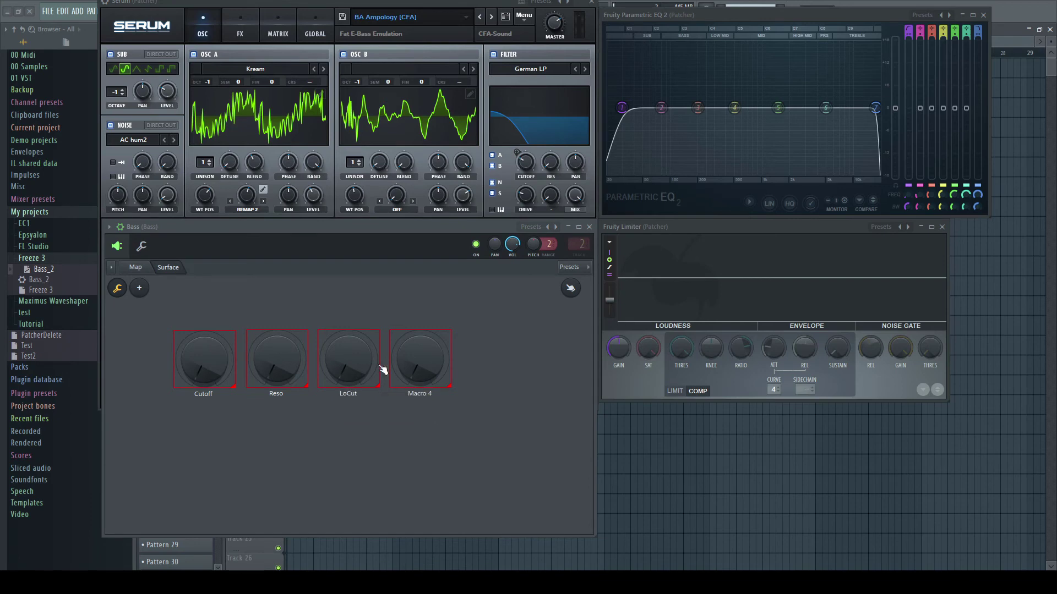
right_click(421, 355)
left_click(440, 361)
type("Thr")
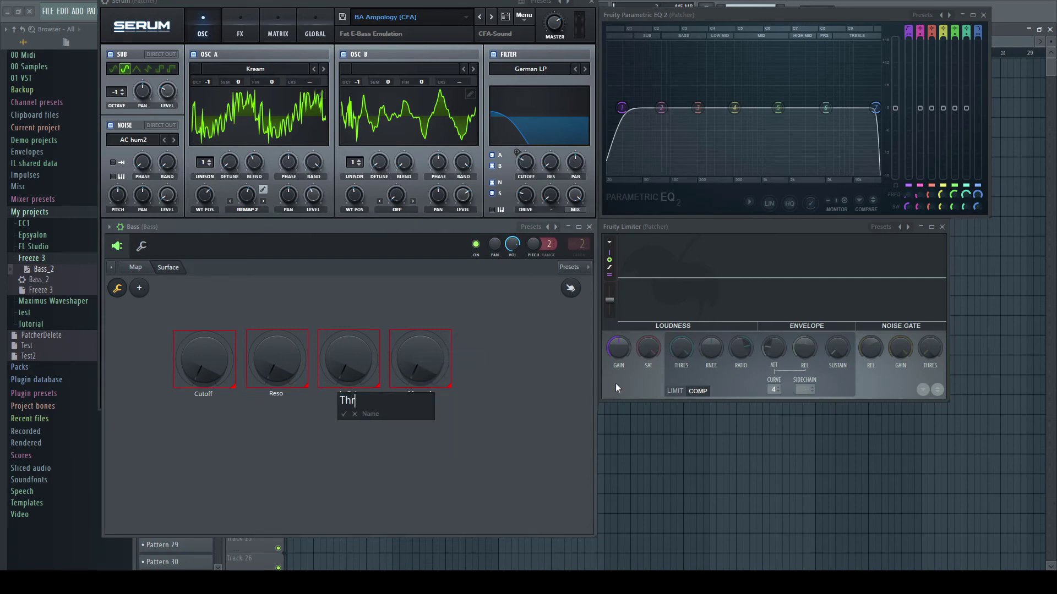
type("es")
key("Return")
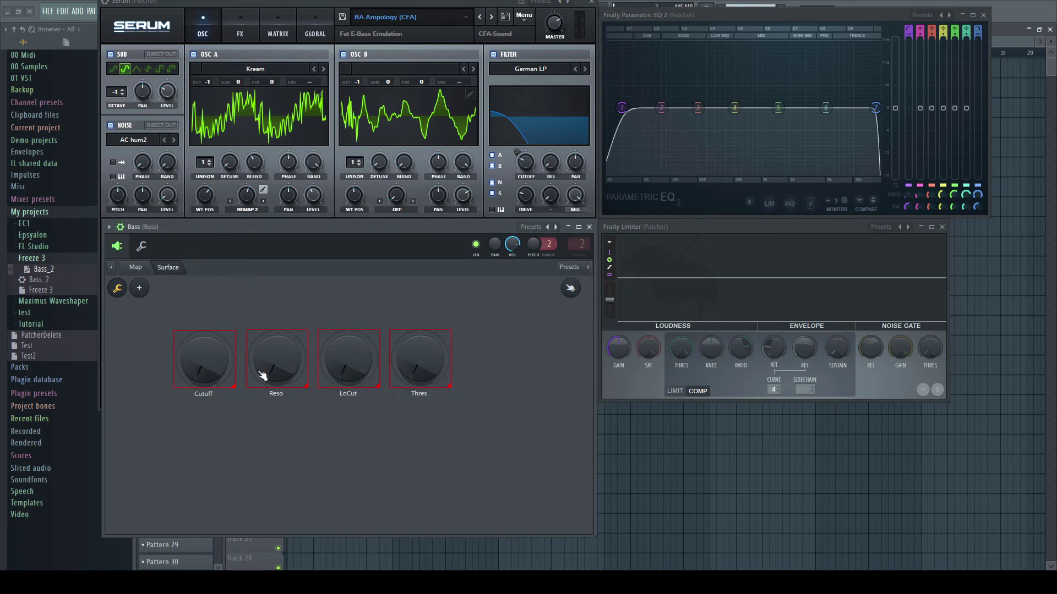
- Leave knob edit mode and turn up the Cutoff, LoCut and Thres knobs
left_click(117, 288)
left_click_drag(203, 367, 202, 339)
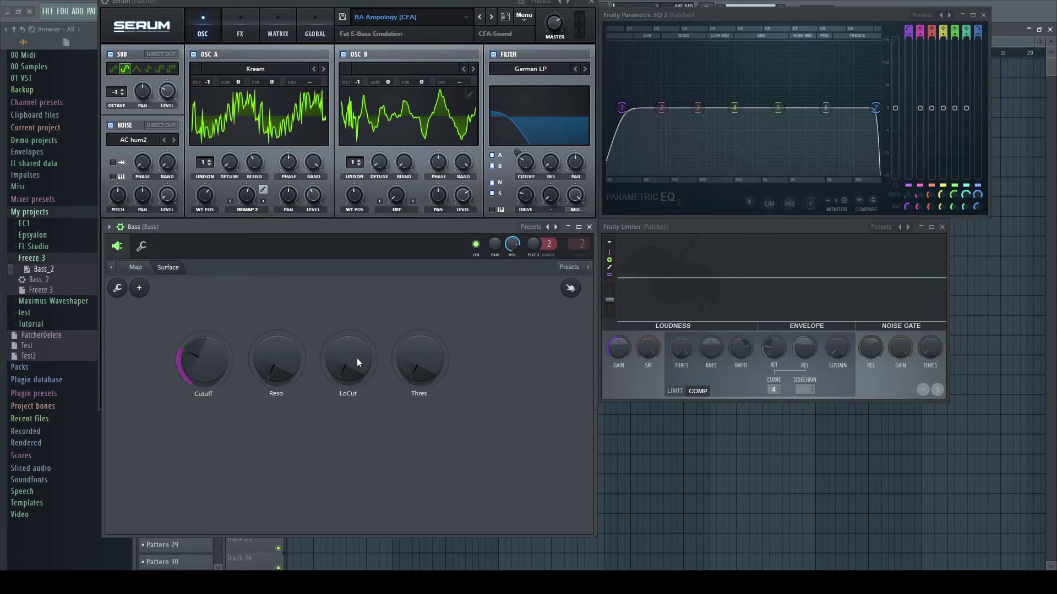
mouse_move(356, 358)
left_mouse_down()
mouse_move(356, 341)
mouse_move(357, 352)
left_mouse_up()
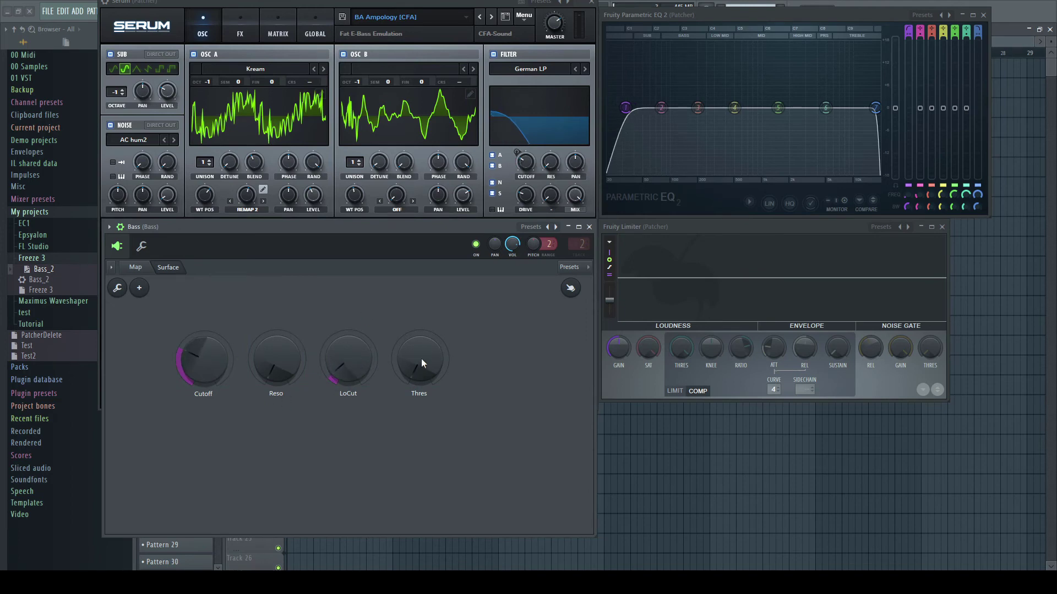
left_click_drag(421, 359, 421, 333)
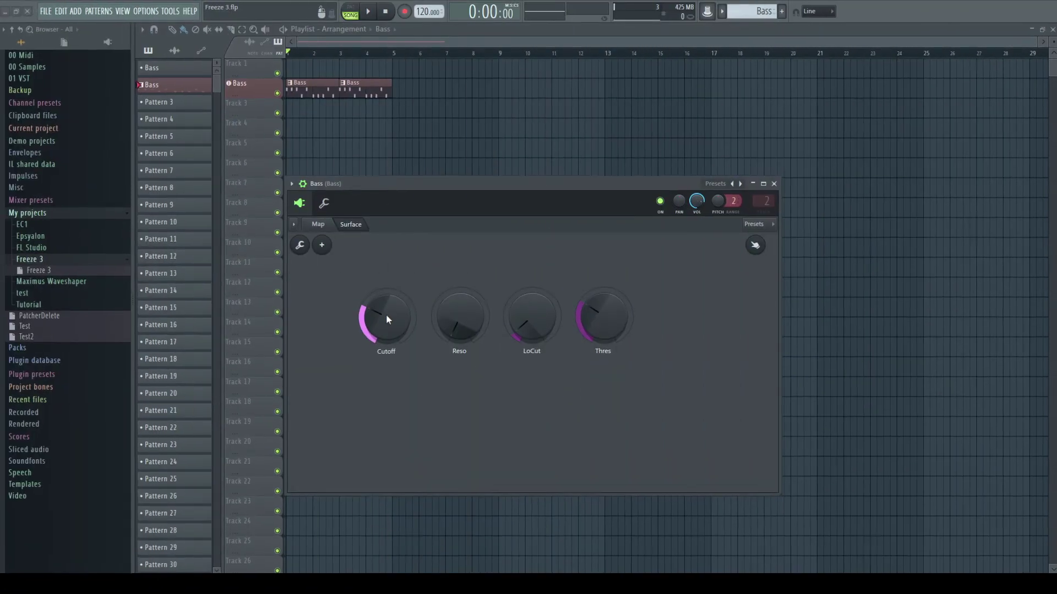
- Multilink the Cutoff, Reso, LoCut and Thres knobs and create automation clips for all four
right_click(387, 325)
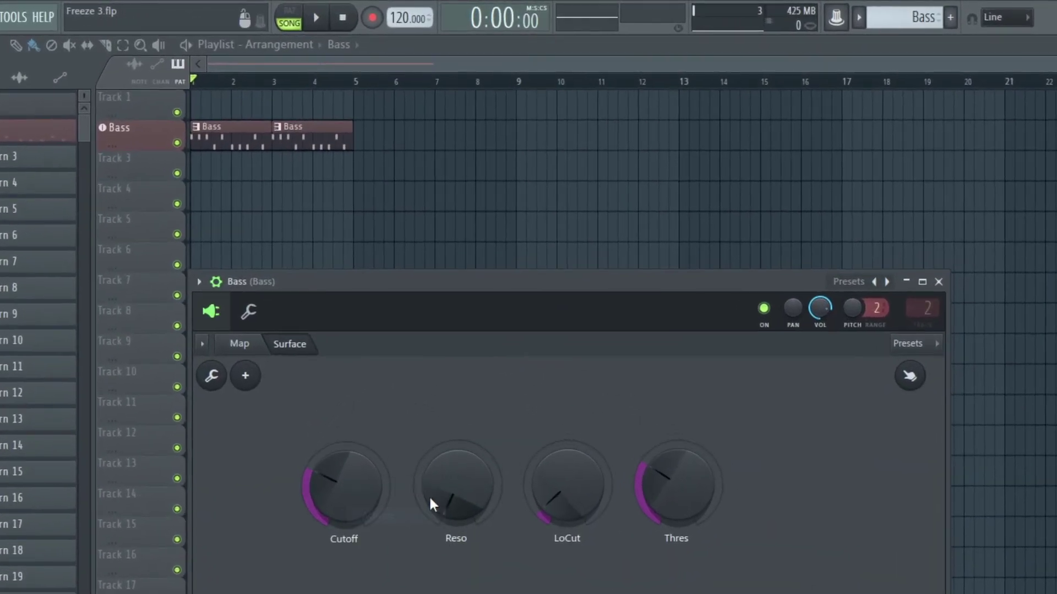
right_click(458, 422)
right_click(554, 423)
left_click(619, 521)
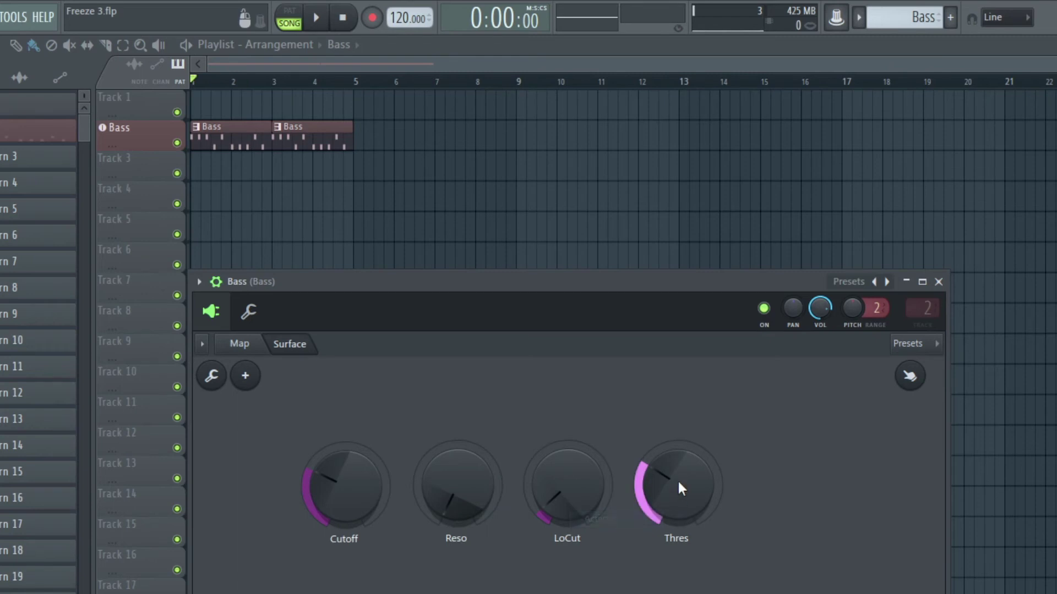
right_click(678, 480)
left_click(714, 518)
left_click(836, 18)
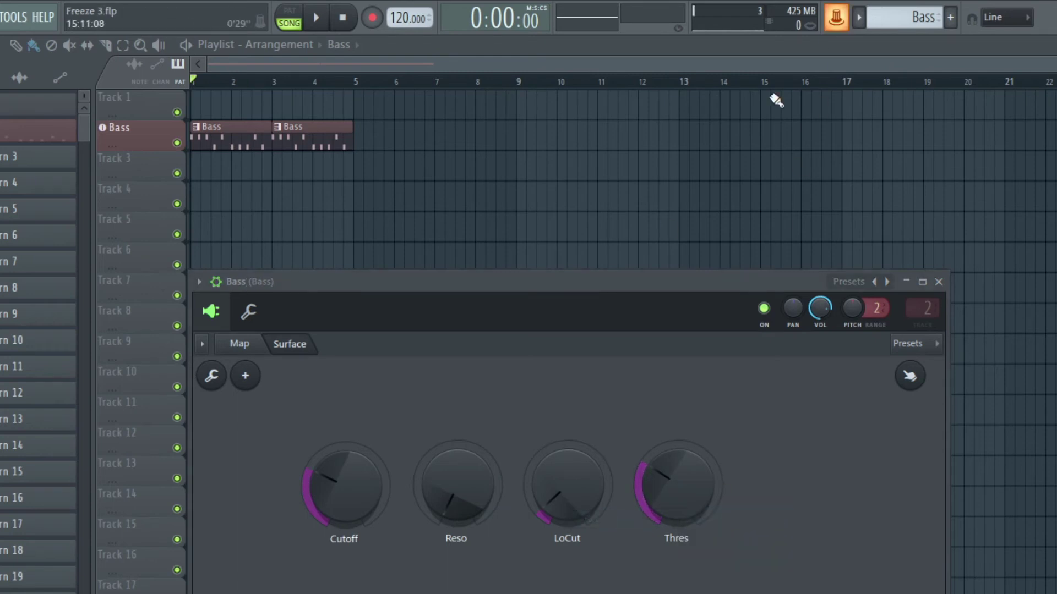
left_click_drag(461, 489, 466, 504)
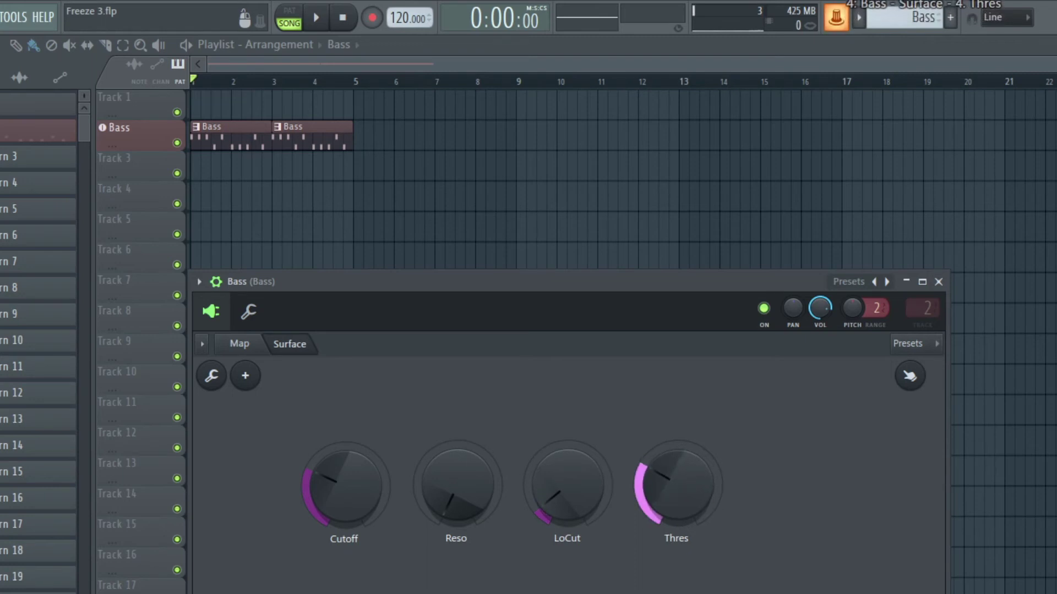
left_click(836, 21)
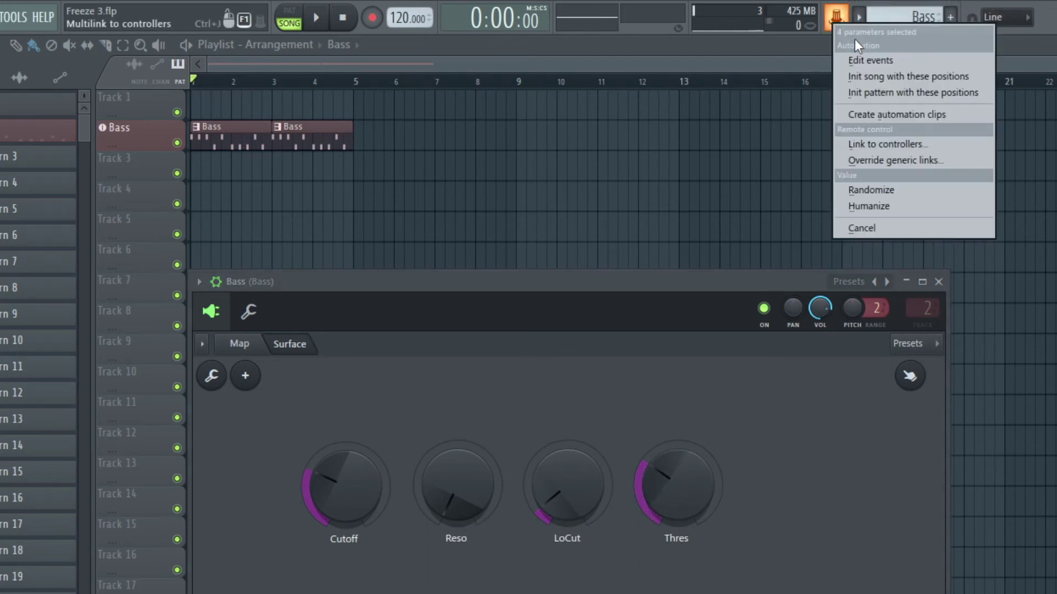
left_click(903, 117)
- Shape the clips: Cutoff and LoCut rise at the end, Reso peaks mid-clip, Thres falls
left_click_drag(569, 282, 753, 282)
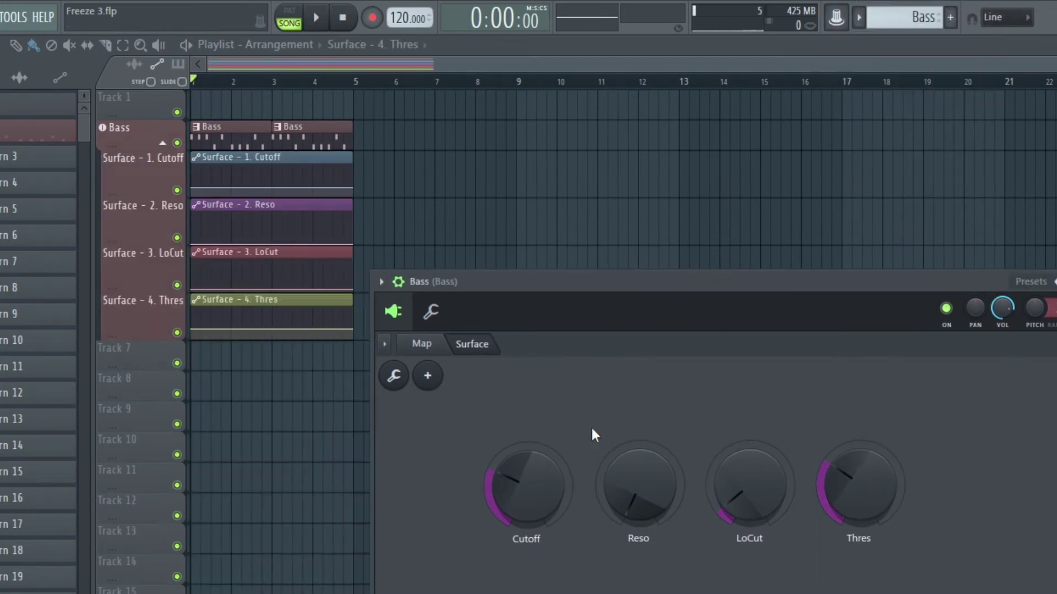
left_click_drag(355, 188, 355, 178)
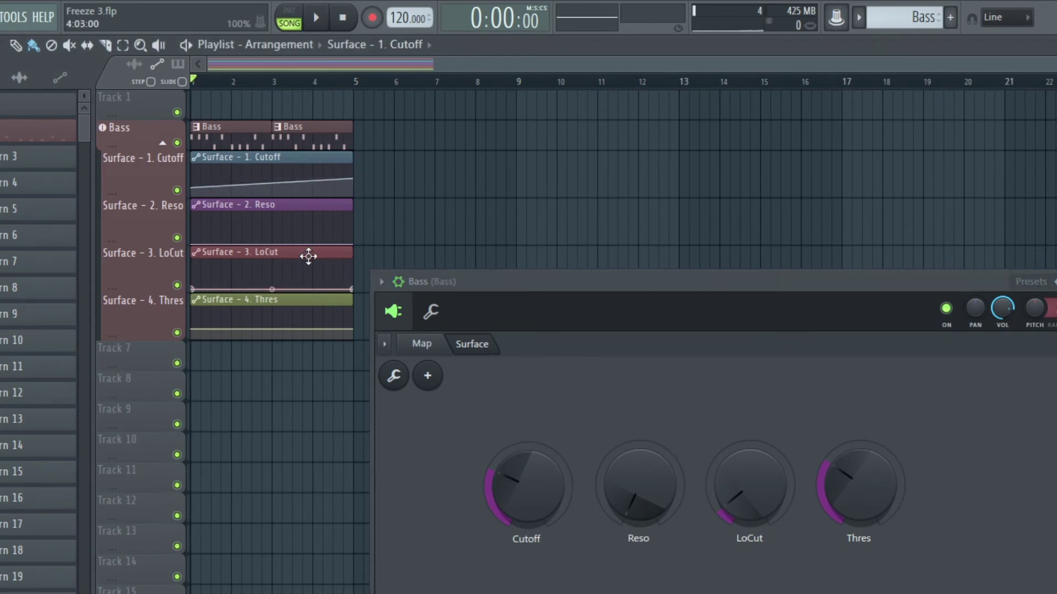
left_click_drag(272, 243, 273, 235)
left_click_drag(351, 289, 354, 280)
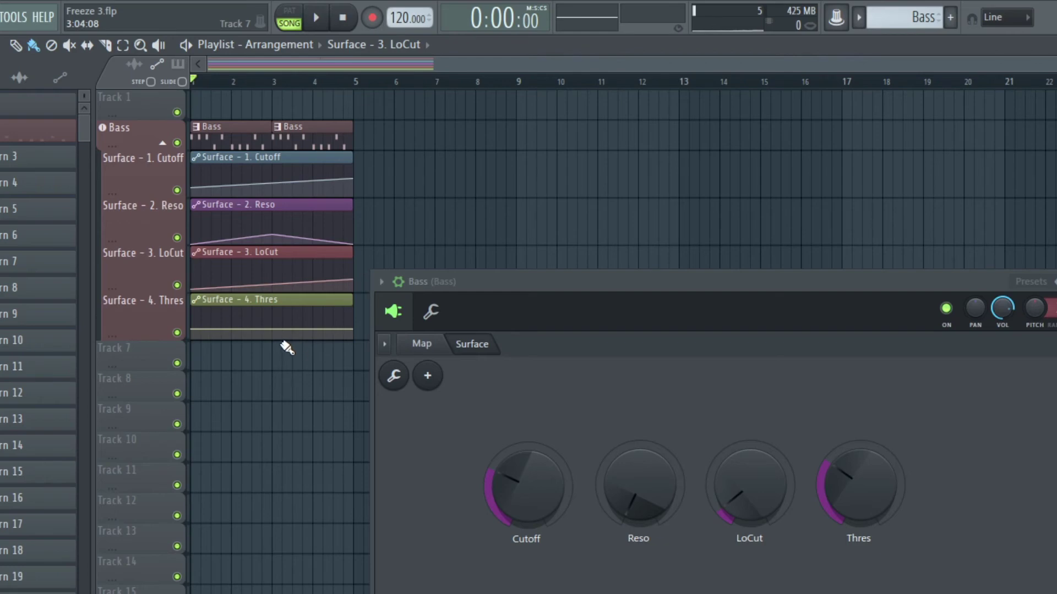
left_click_drag(353, 329, 354, 342)
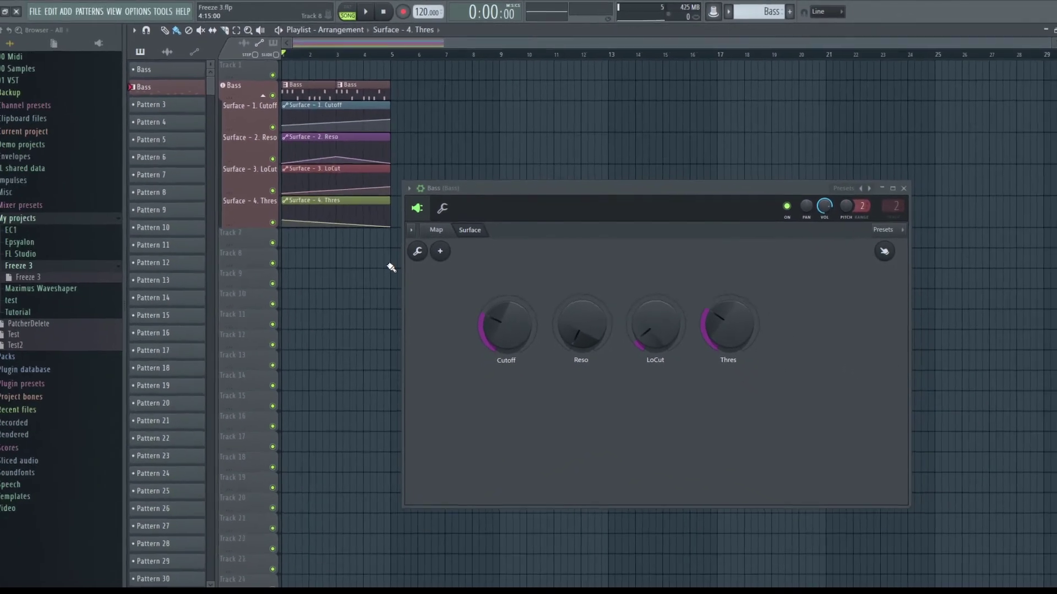
key("space")
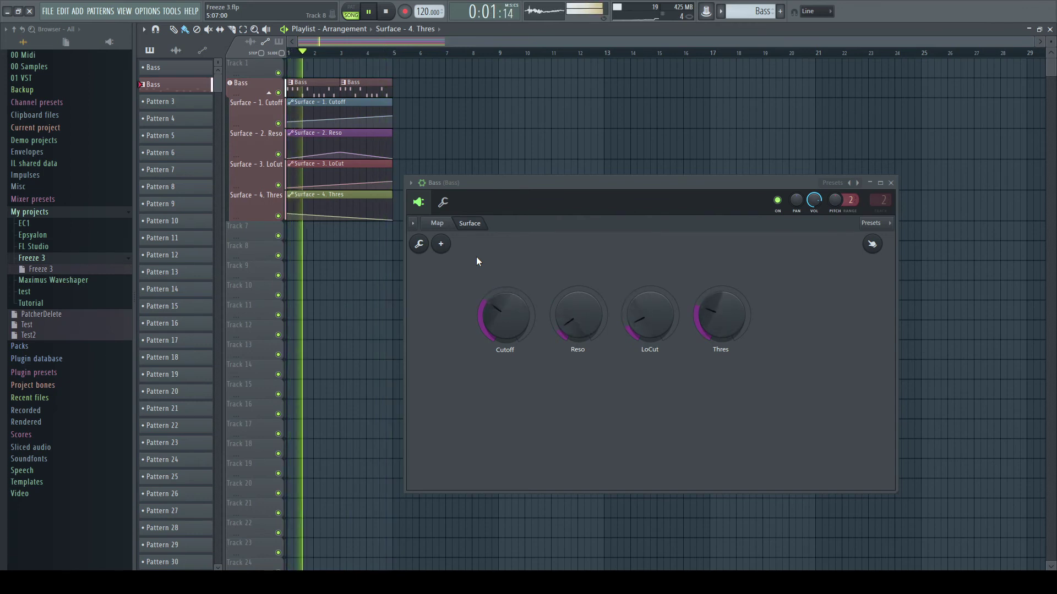
key("space")
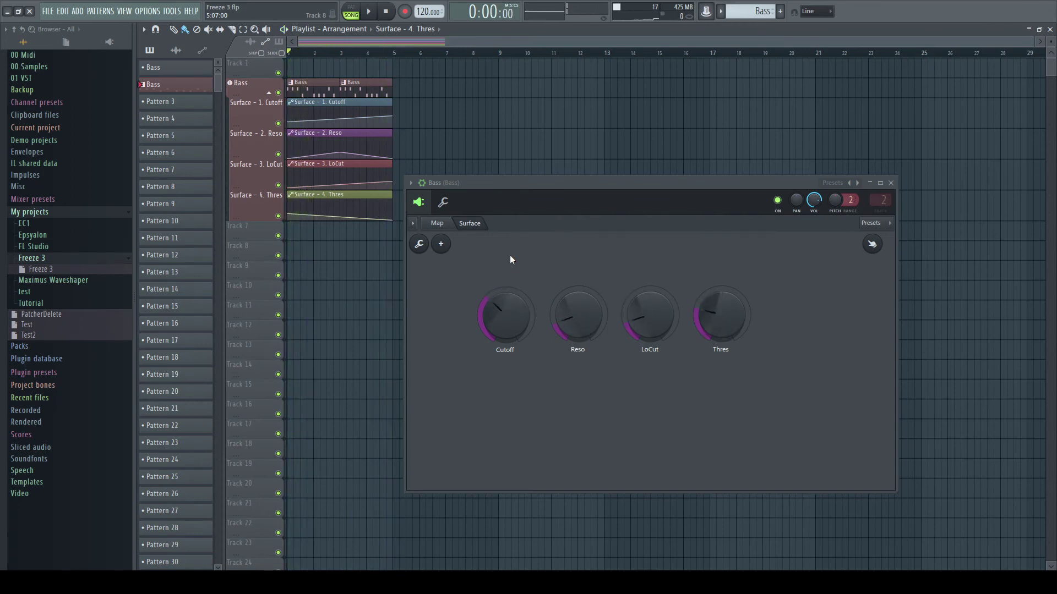
- Save the Patcher setup as preset Bass_2 into the browser's Freeze 3 folder
left_click(410, 183)
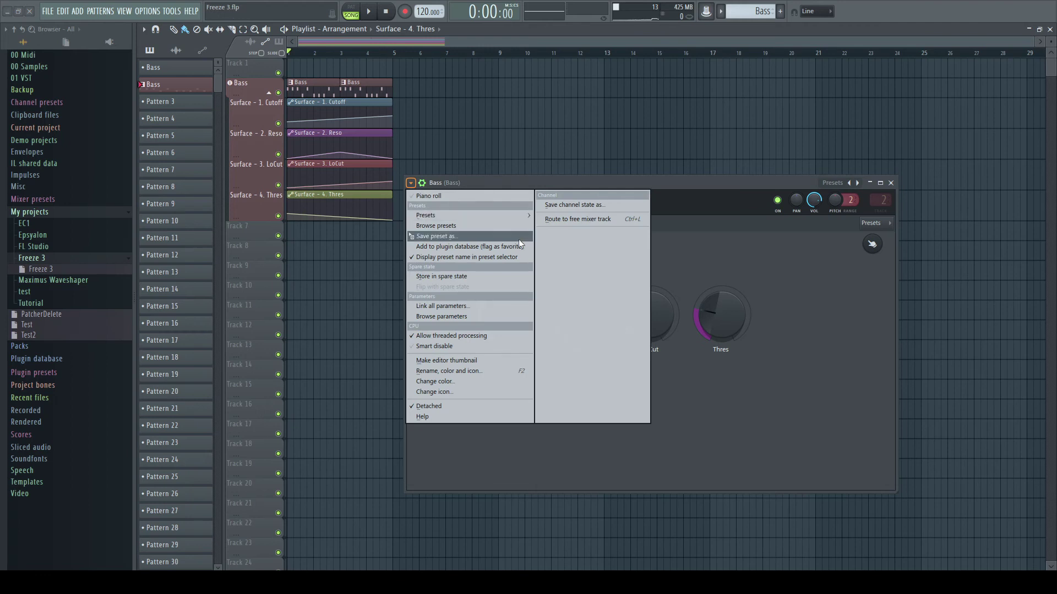
left_click_drag(474, 237, 42, 259)
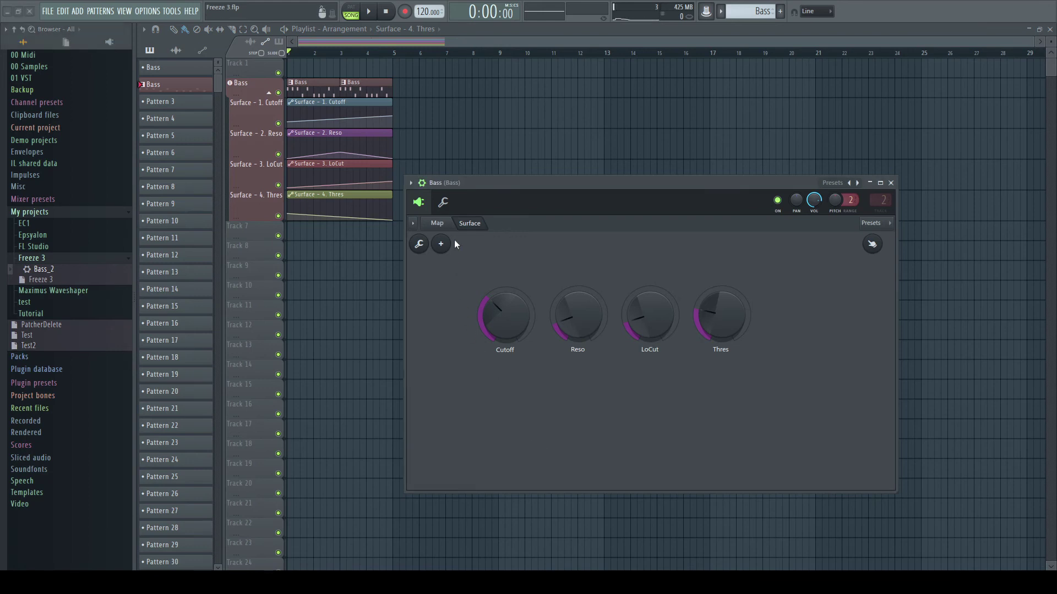
- Delete the Serum, Parametric EQ 2 and Limiter nodes from the Patcher map, then play and stop the song
left_click(437, 223)
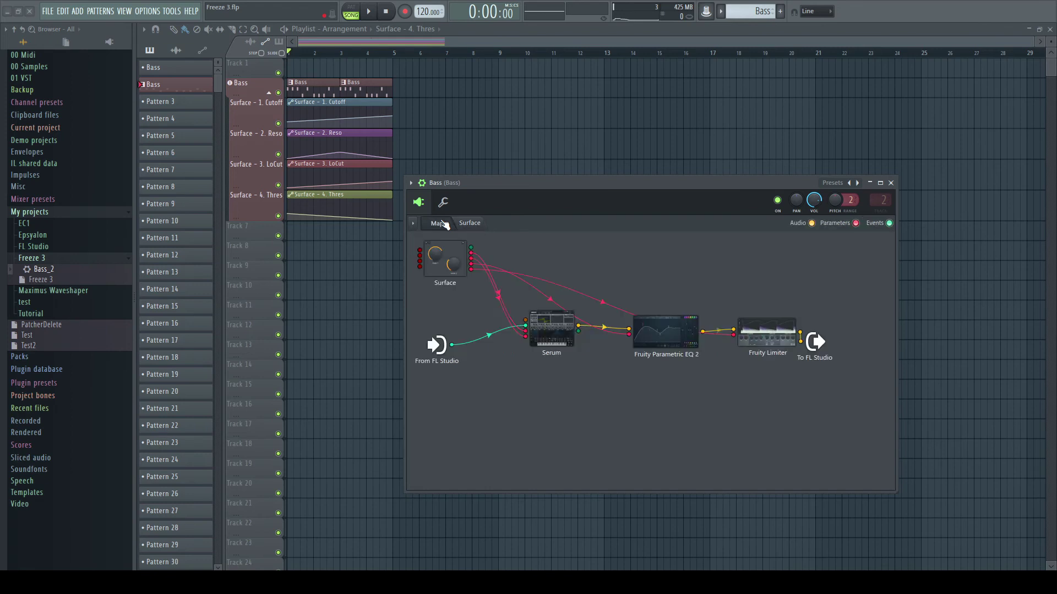
right_click(562, 337)
left_click(603, 370)
right_click(656, 337)
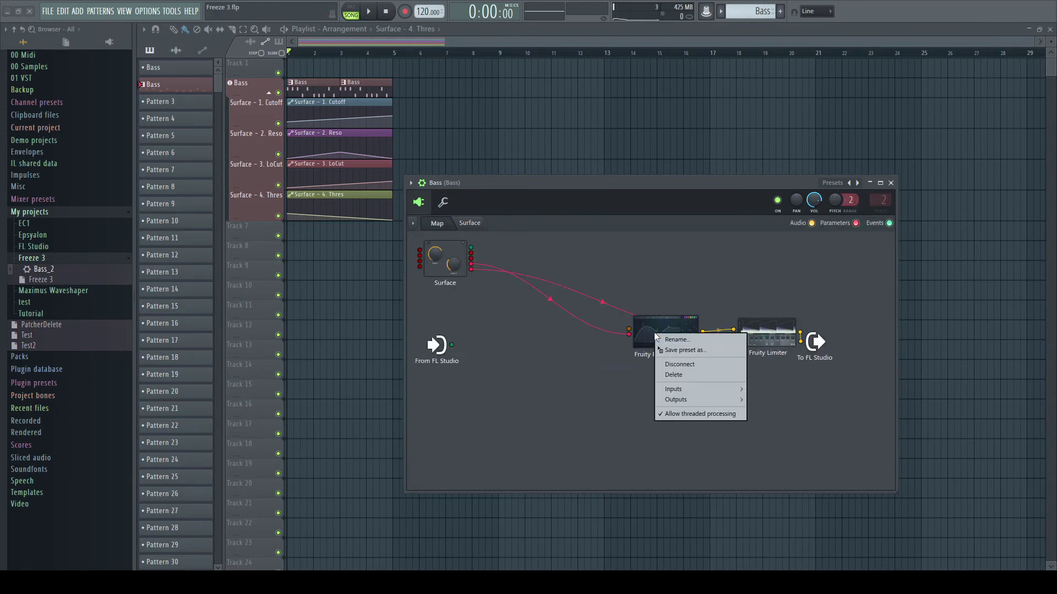
left_click(677, 375)
right_click(748, 336)
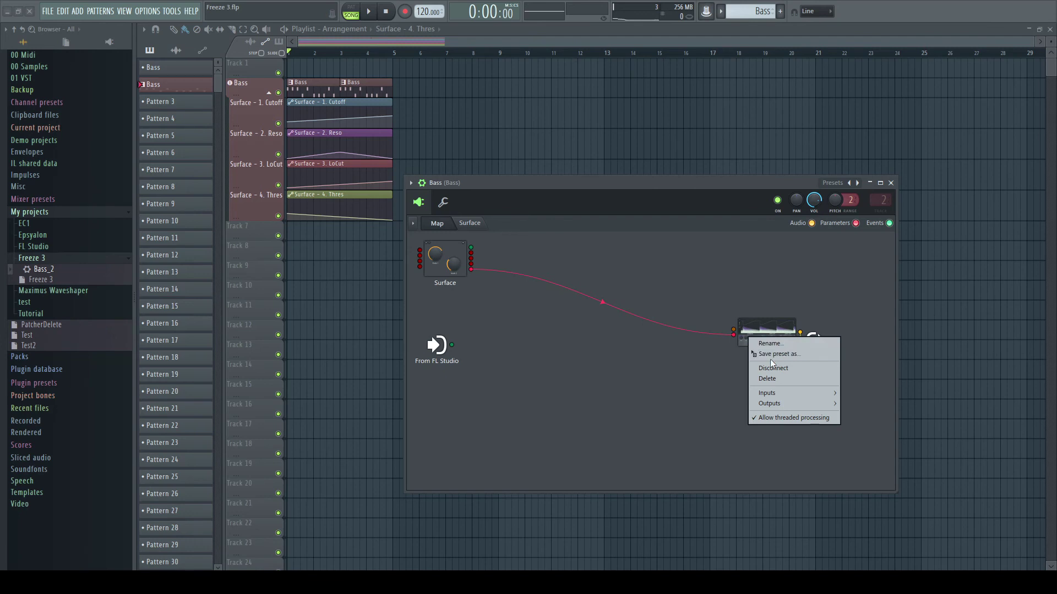
left_click(770, 378)
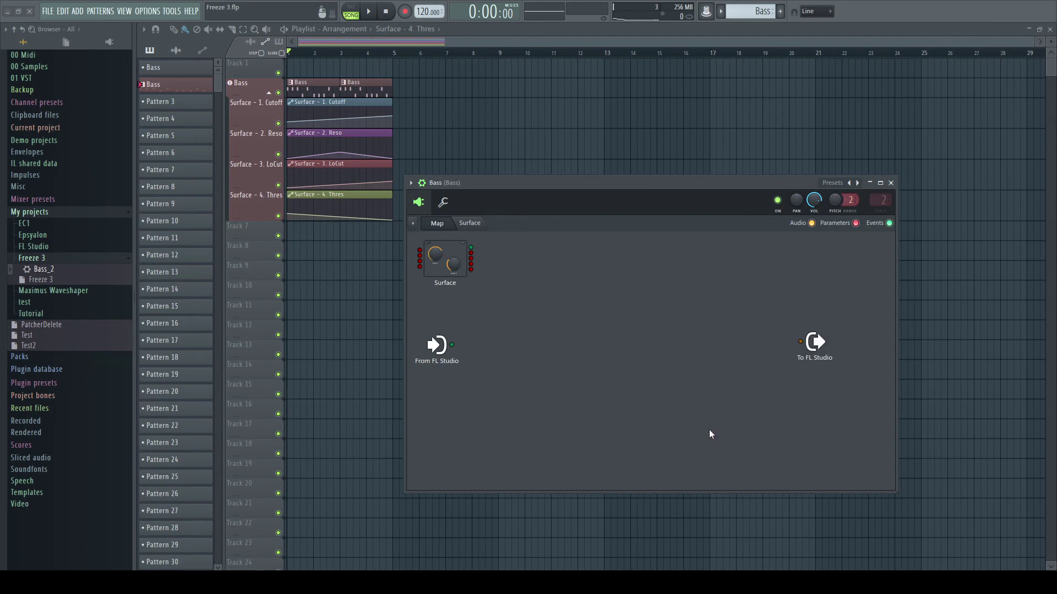
key("space")
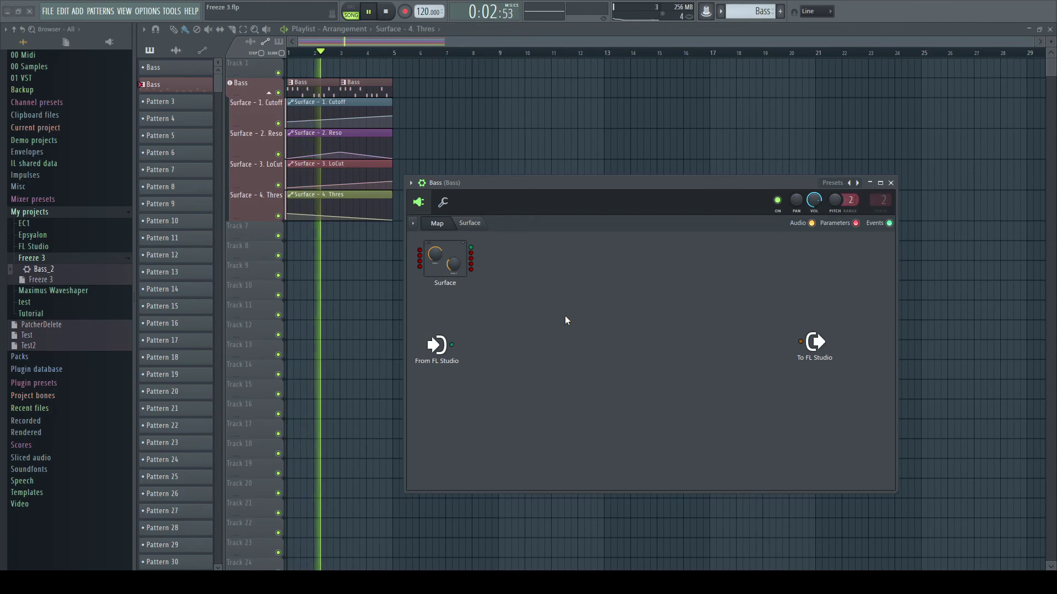
key("space")
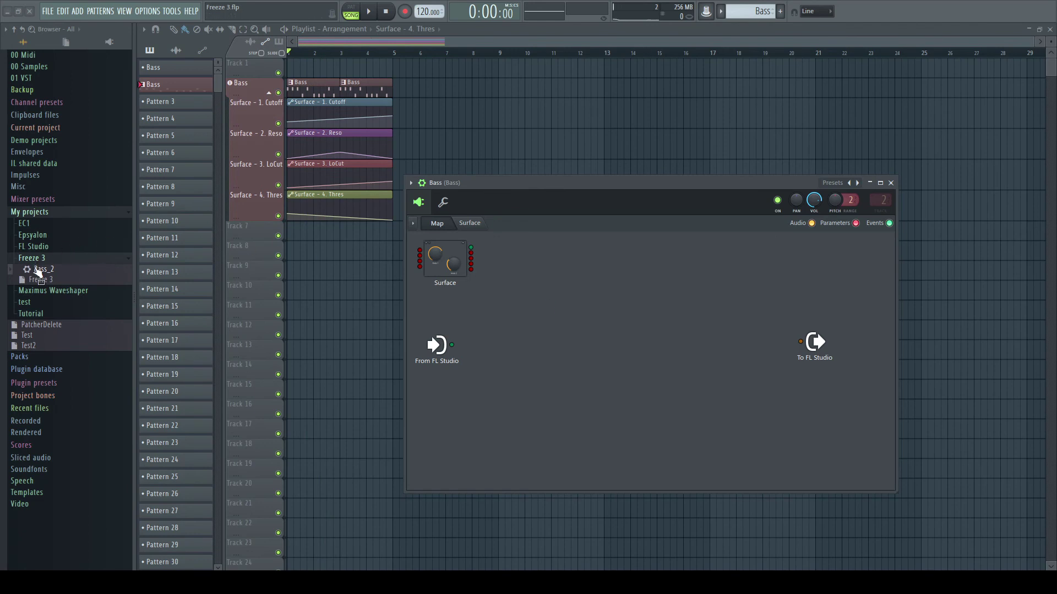
- Load the Bass_2 preset back into the Patcher and play the song
left_click_drag(41, 270, 559, 210)
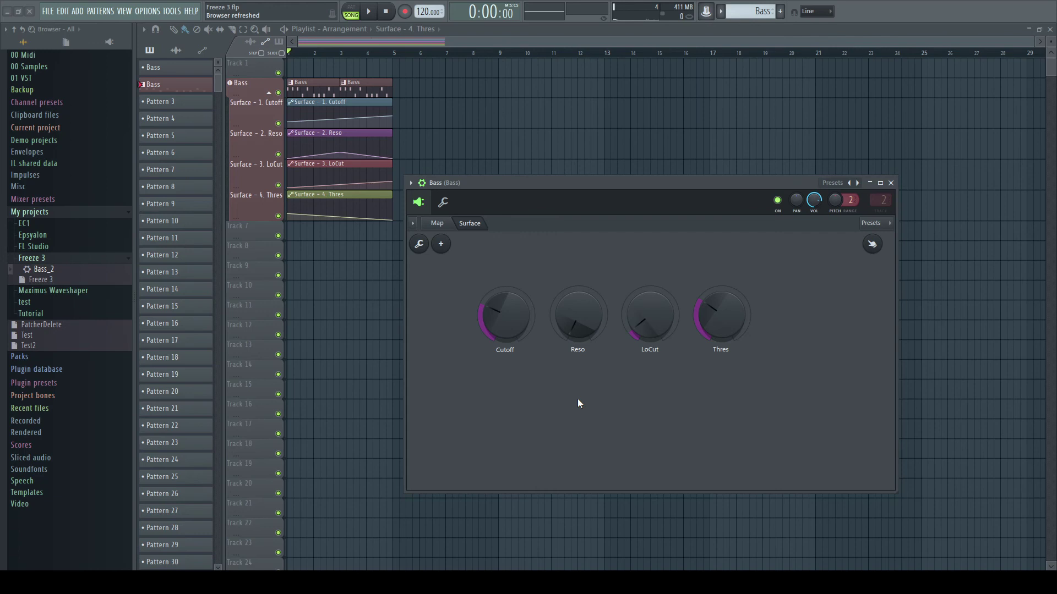
key("space")
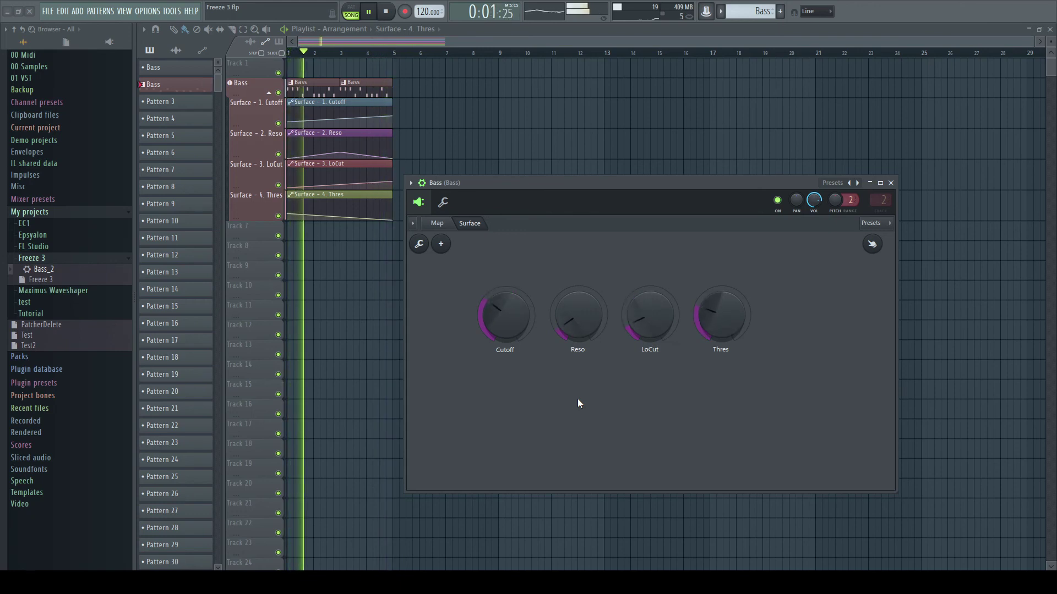
key("space")
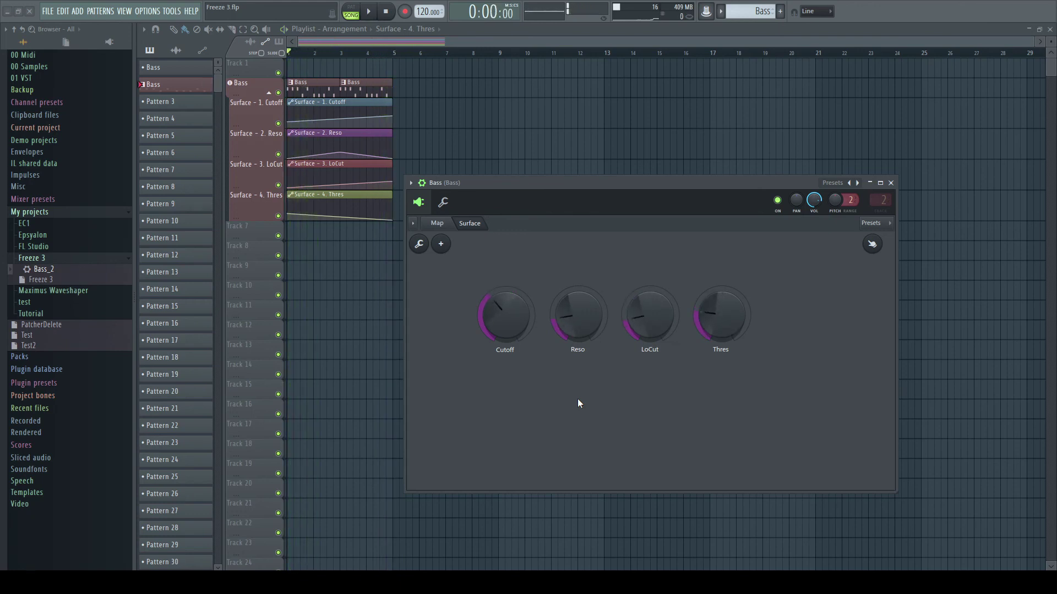